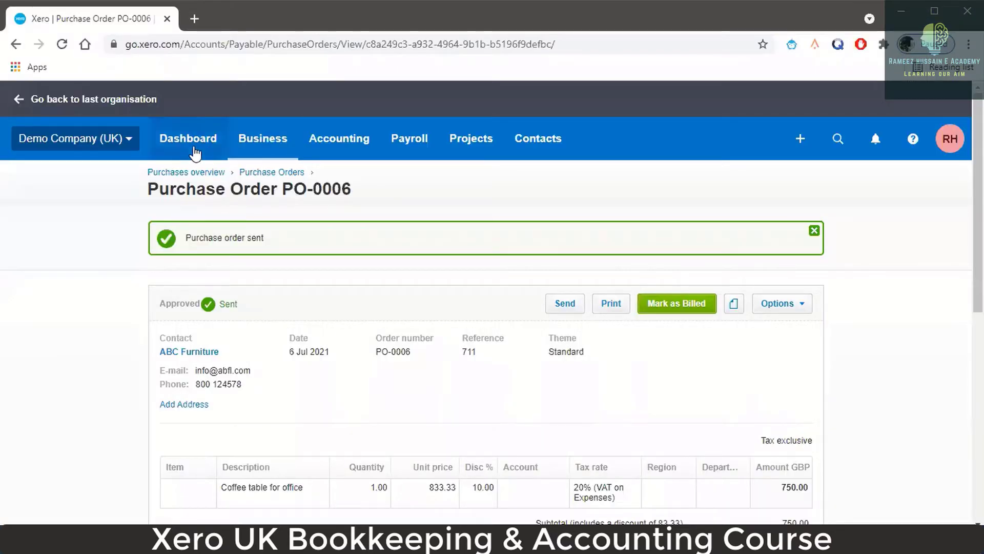
- Leave PO-0006 for the Demo Company (UK) dashboard and open the Business menu
{"action": "left_click", "coordinate": [194, 153]}
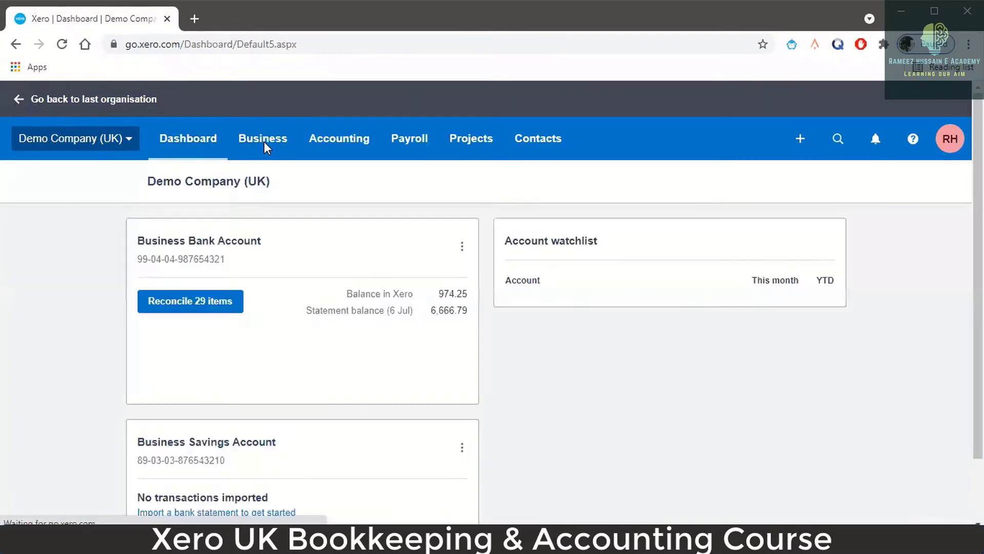
{"action": "left_click", "coordinate": [264, 144]}
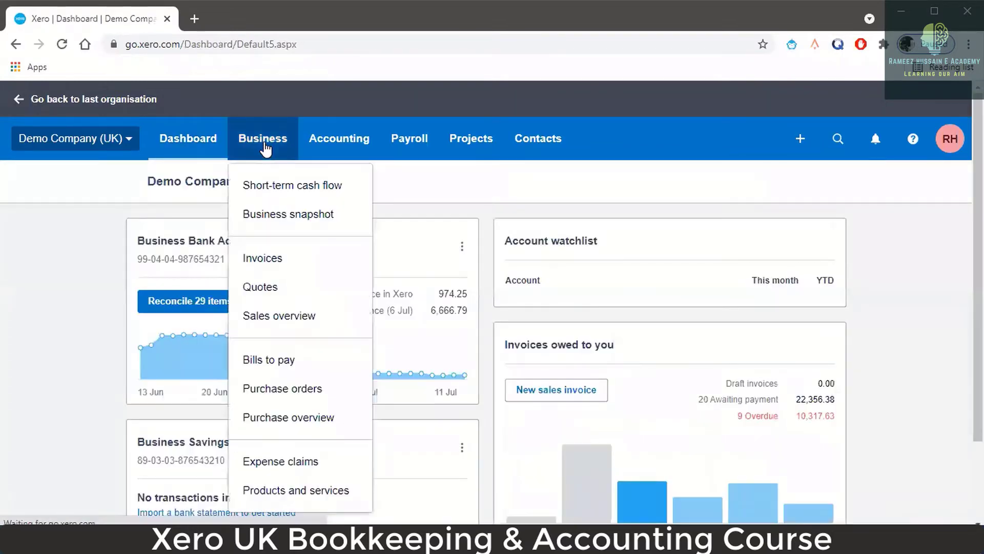
- In Awaiting Payment bills, select GBW-Reg-5, R-228, Quarterly Consultancy Fees, Inv-2299 and CS815
{"action": "left_click", "coordinate": [294, 365]}
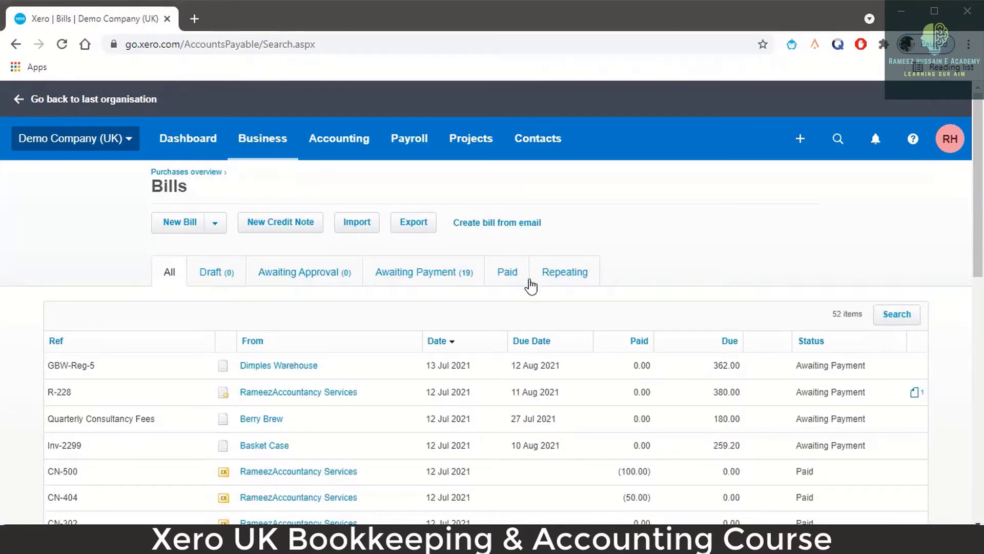
{"action": "left_click", "coordinate": [436, 286]}
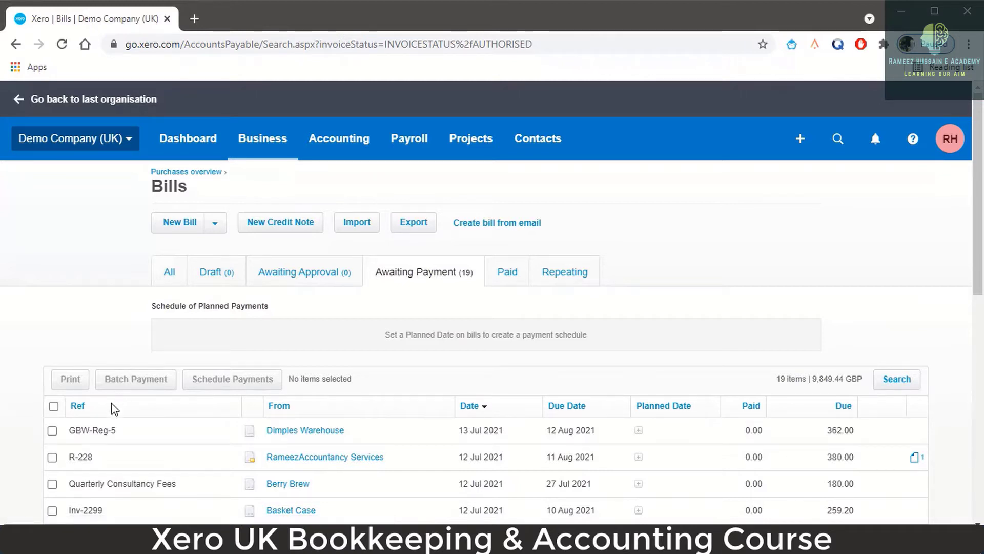
{"action": "left_click", "coordinate": [52, 430]}
{"action": "left_click", "coordinate": [52, 457]}
{"action": "left_click", "coordinate": [53, 484]}
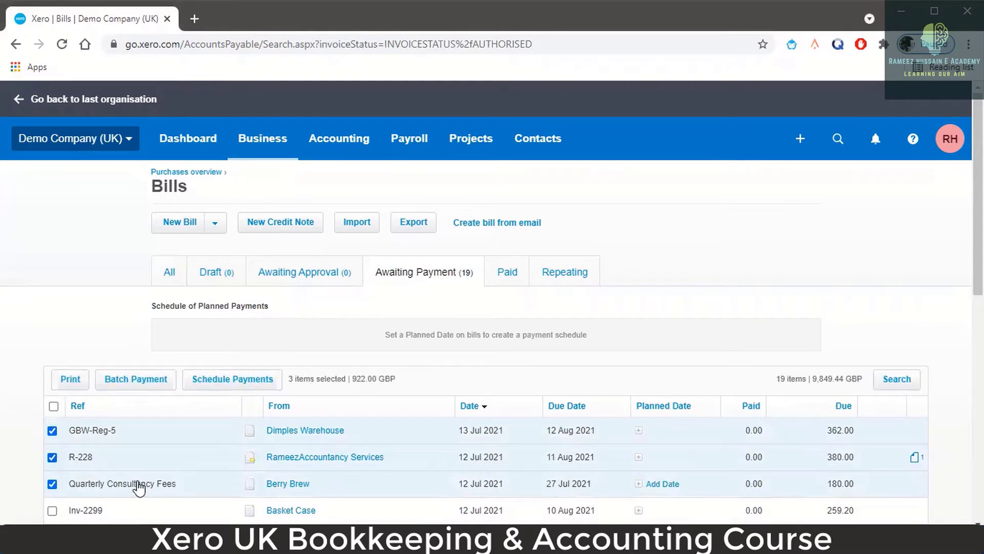
{"action": "scroll", "coordinate": [82, 482], "scroll_direction": "down", "scroll_amount": 1}
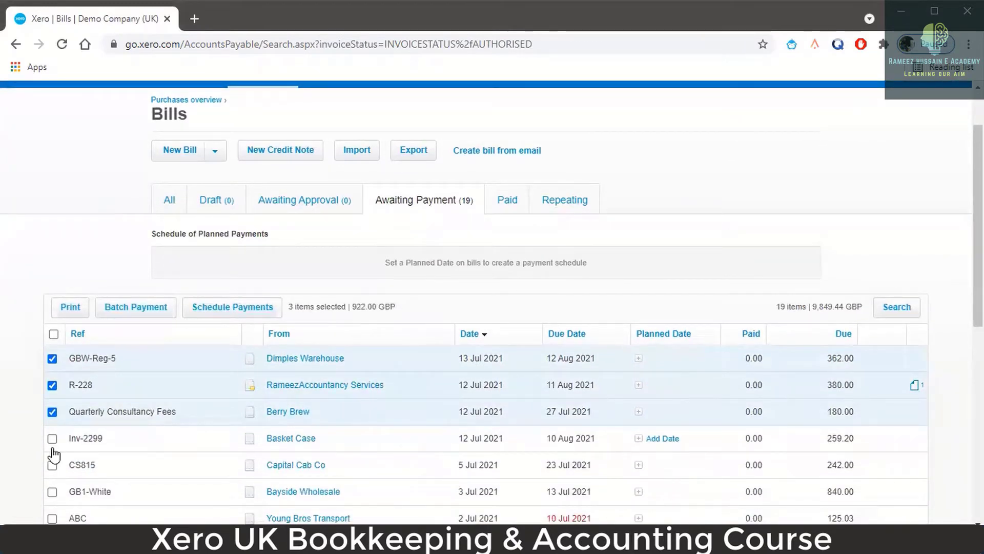
{"action": "left_click", "coordinate": [52, 438]}
{"action": "left_click", "coordinate": [52, 465]}
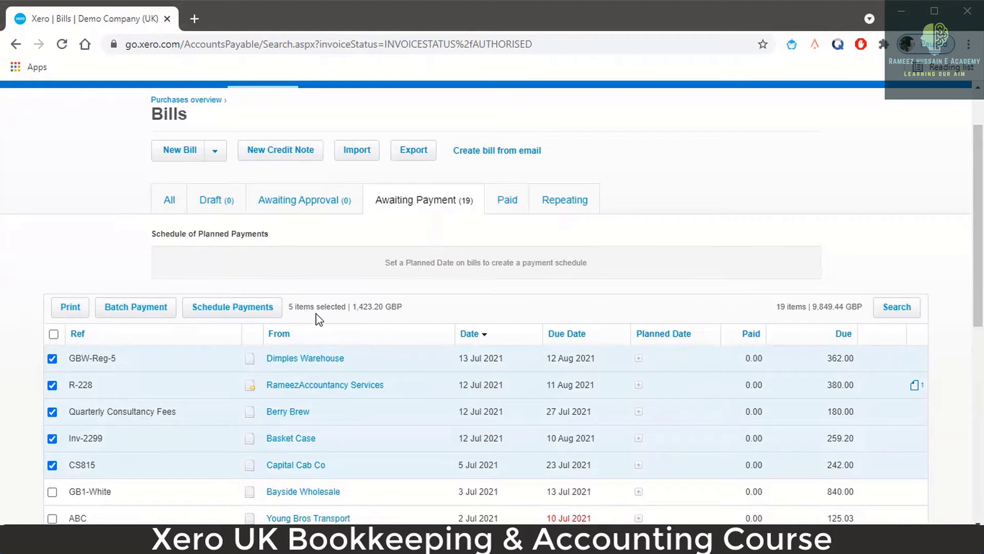
- Start and confirm a batch payment for the five selected bills totalling 1,423.20
{"action": "left_click", "coordinate": [156, 312]}
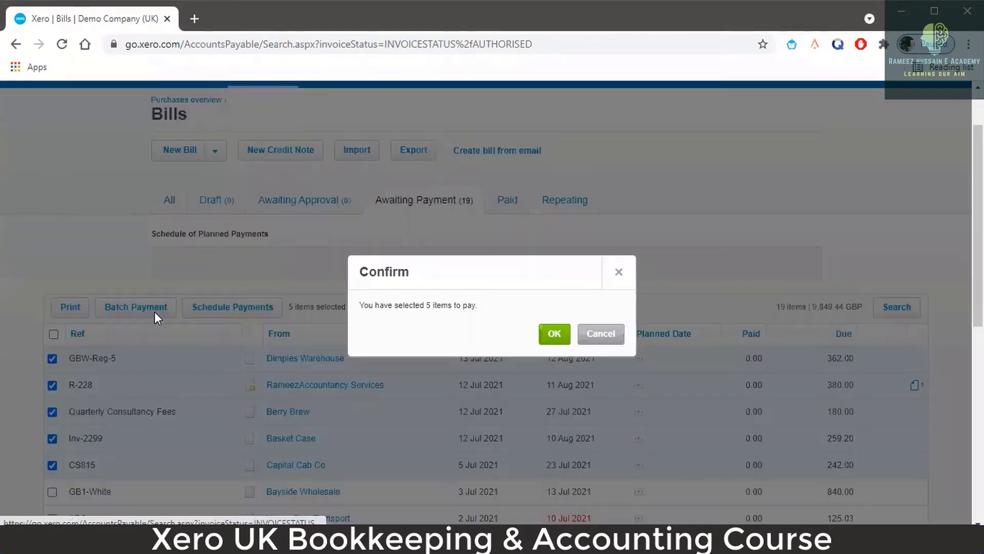
{"action": "left_click", "coordinate": [556, 334]}
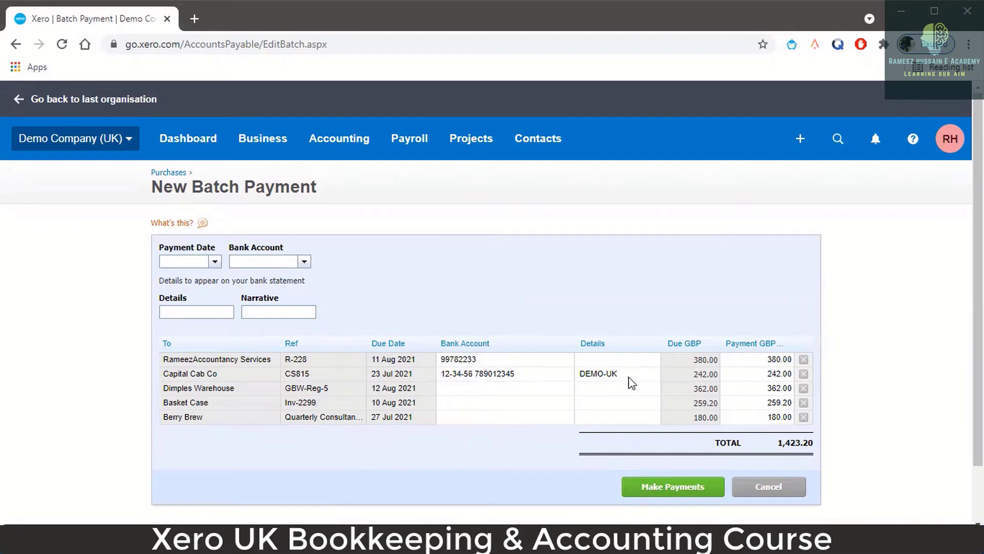
{"action": "right_click", "coordinate": [133, 21]}
- Duplicate the New Batch Payment browser tab, then return to the original tab
{"action": "left_click", "coordinate": [180, 125]}
{"action": "left_click", "coordinate": [122, 21]}
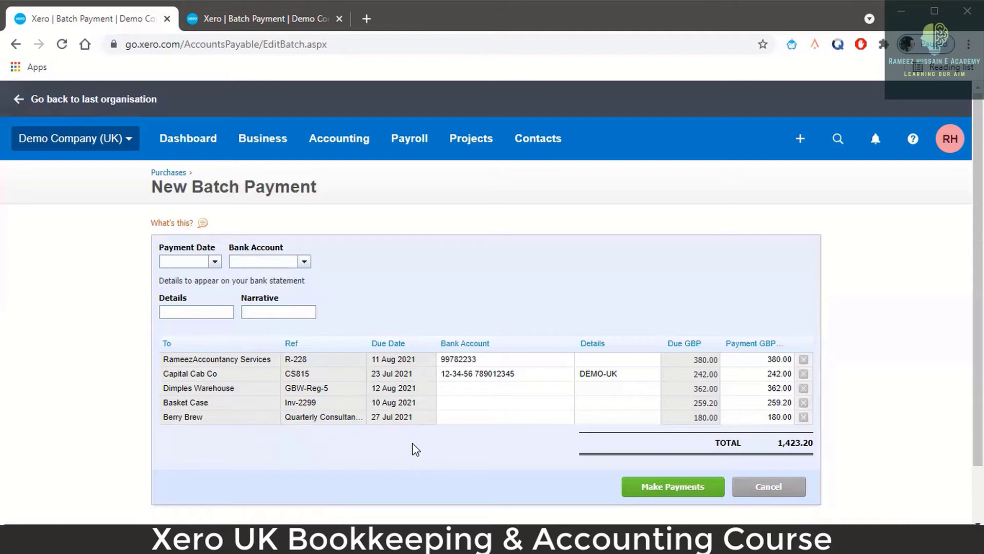
- Show all contacts in the duplicate tab, then glance back at the batch payment
{"action": "left_click", "coordinate": [275, 24]}
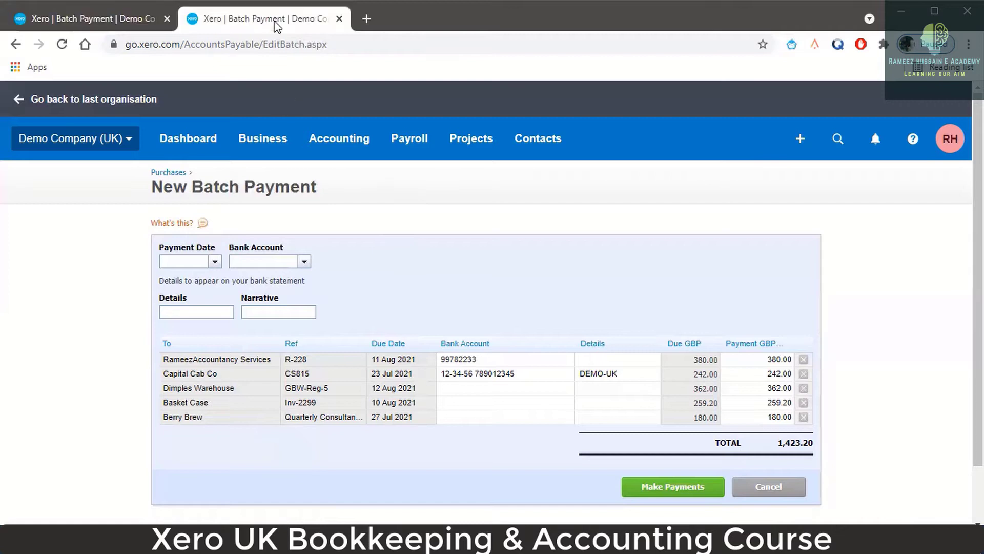
{"action": "left_click", "coordinate": [530, 139]}
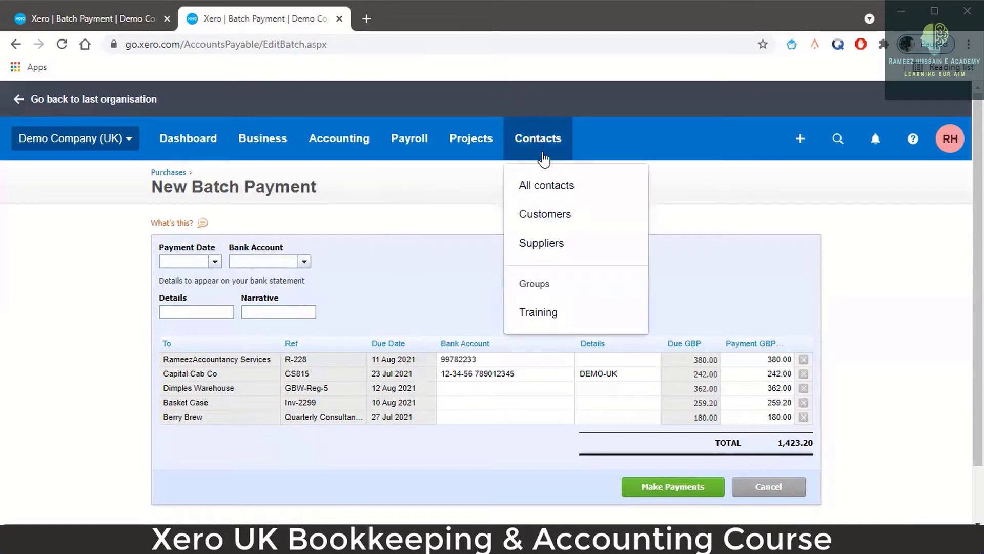
{"action": "left_click", "coordinate": [547, 191]}
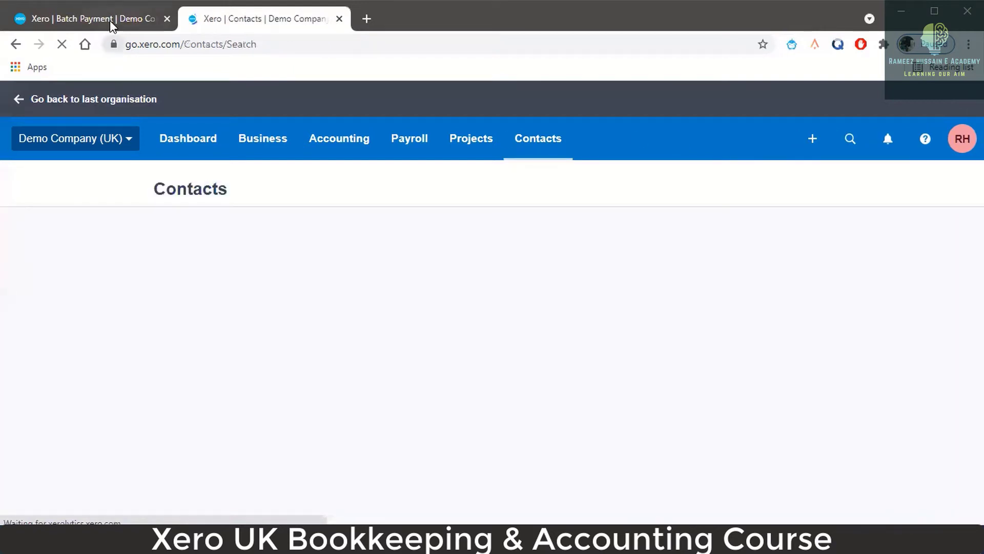
{"action": "left_click", "coordinate": [110, 20]}
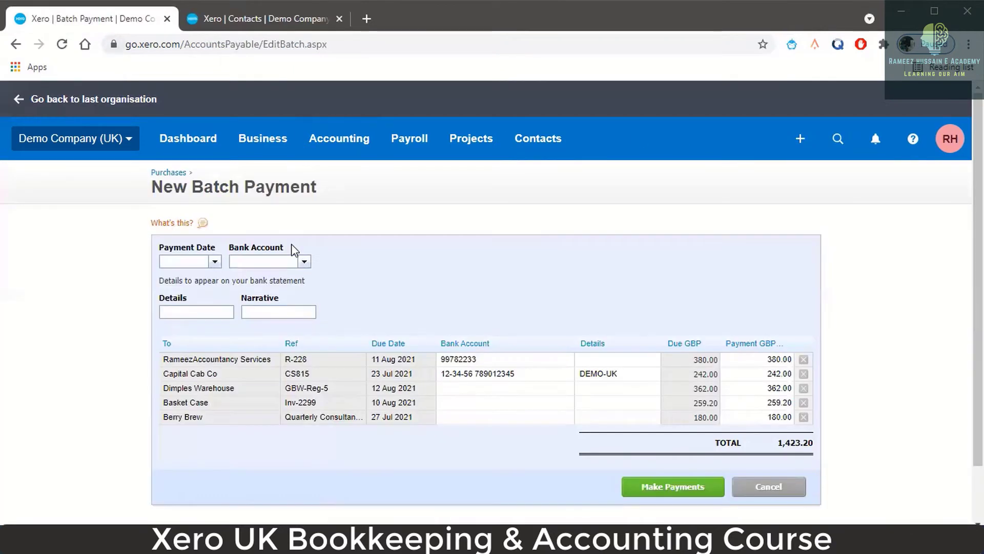
- Search contacts for 'capital', compare Capital Cab Co's bank details with the batch, then go back
{"action": "left_click", "coordinate": [269, 27]}
{"action": "left_click", "coordinate": [691, 296]}
{"action": "type", "text": "capital"}
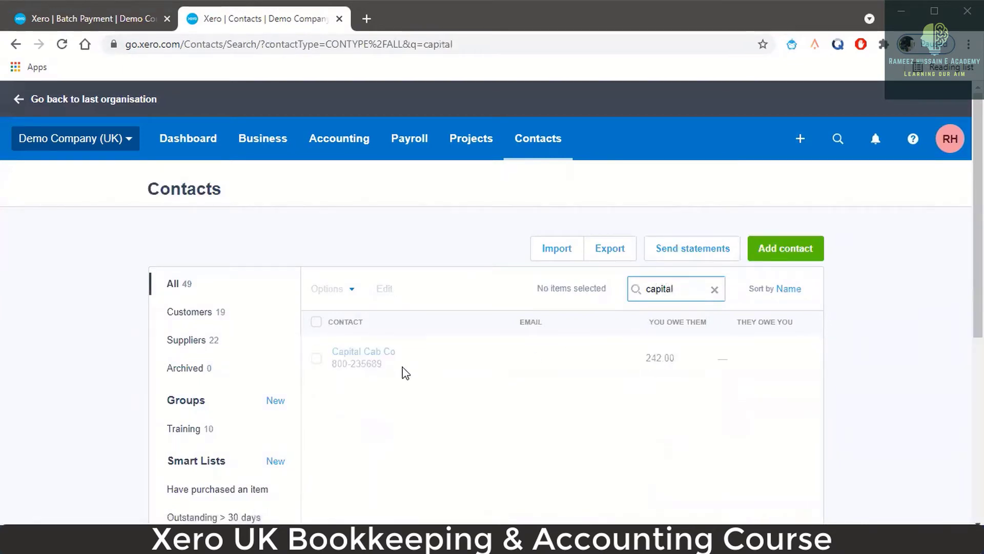
{"action": "left_click", "coordinate": [386, 357]}
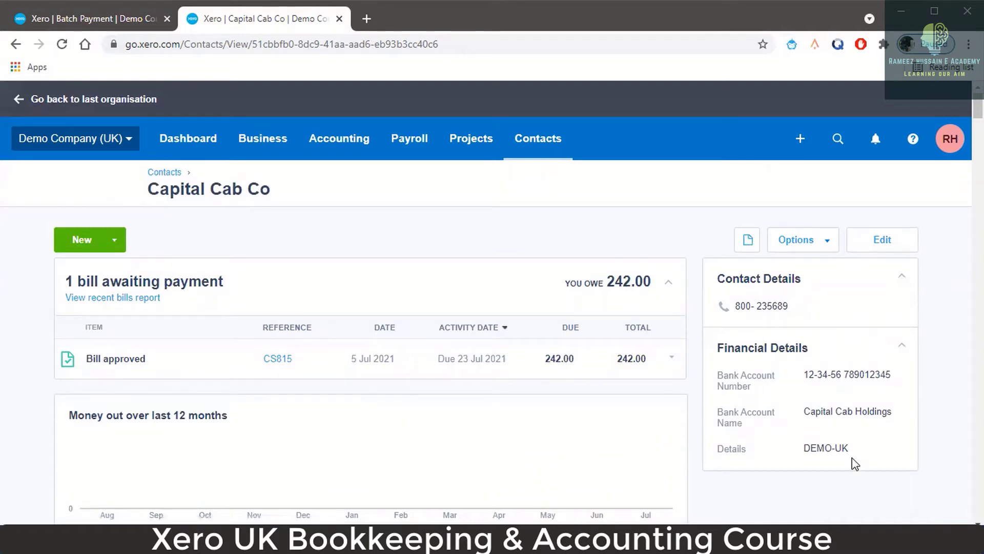
{"action": "left_click", "coordinate": [115, 20]}
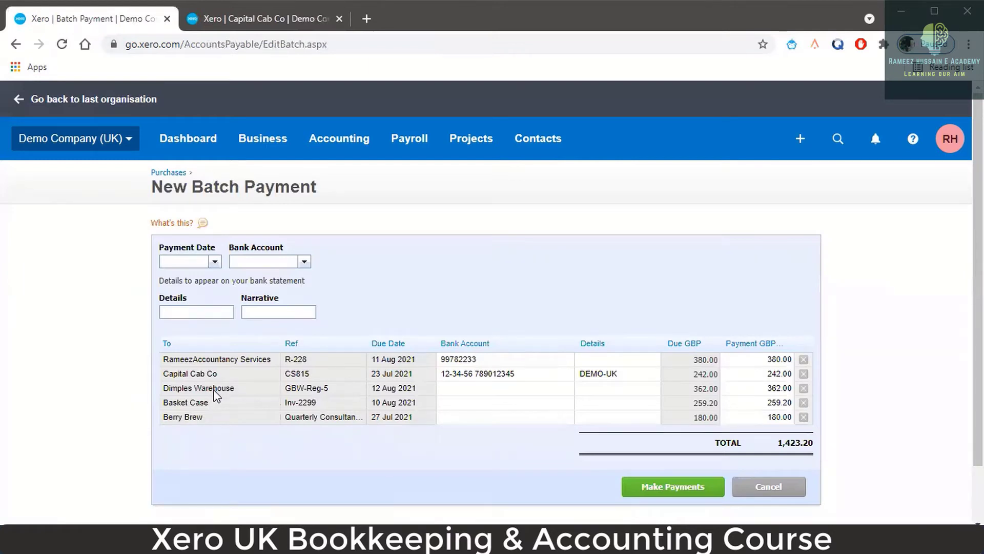
{"action": "left_click", "coordinate": [267, 20]}
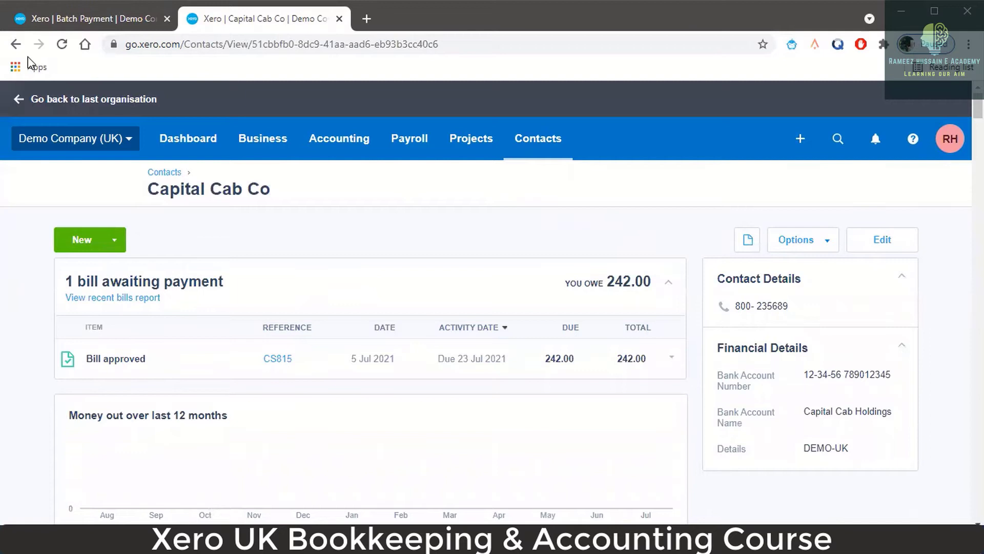
{"action": "left_click", "coordinate": [15, 44]}
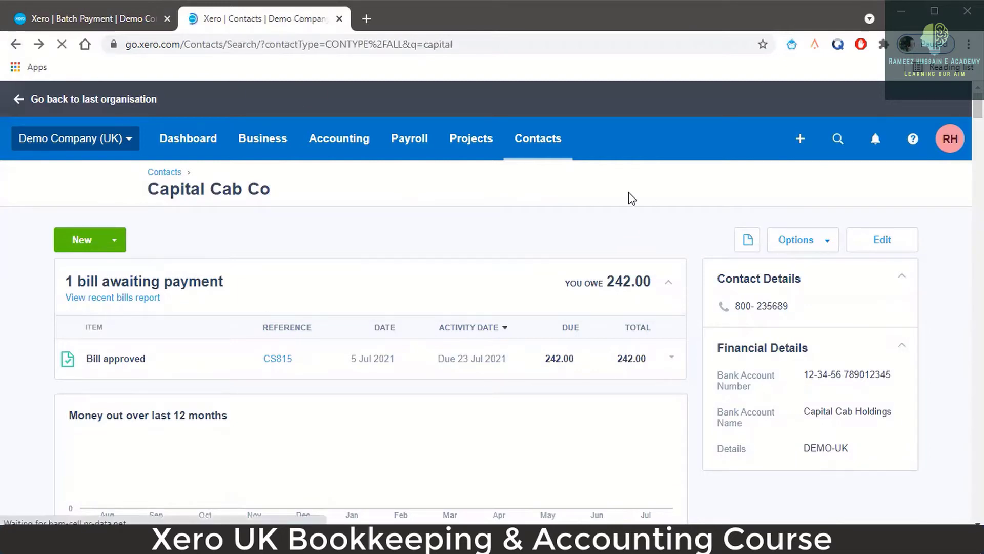
- Search contacts for 'dimple' and open Dimples Warehouse for editing
{"action": "left_click", "coordinate": [679, 285]}
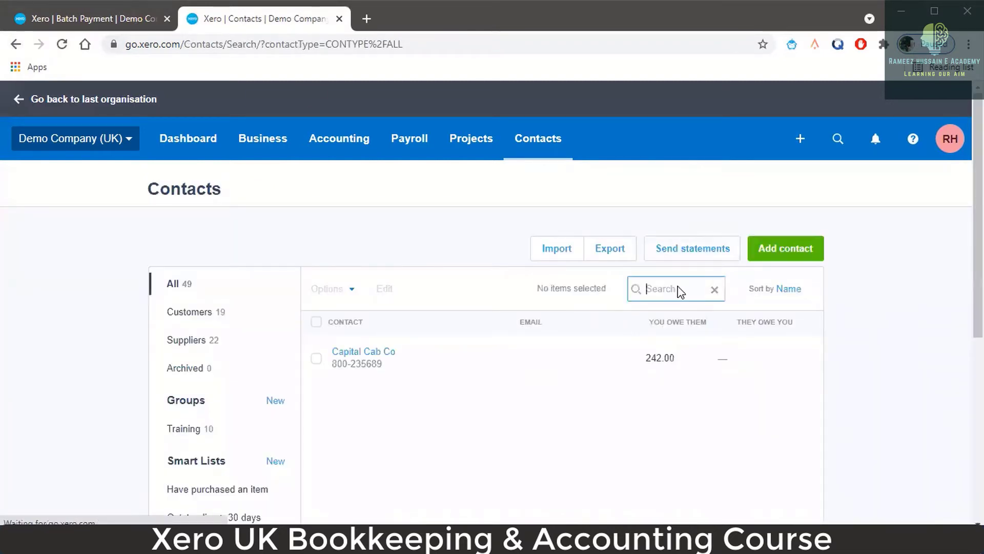
{"action": "type", "text": "dimple"}
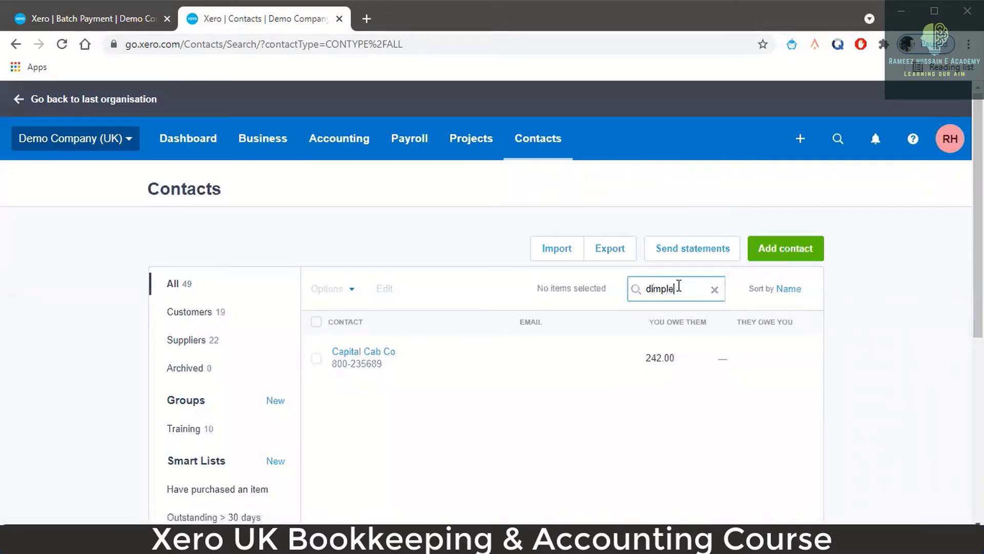
{"action": "left_click", "coordinate": [383, 354]}
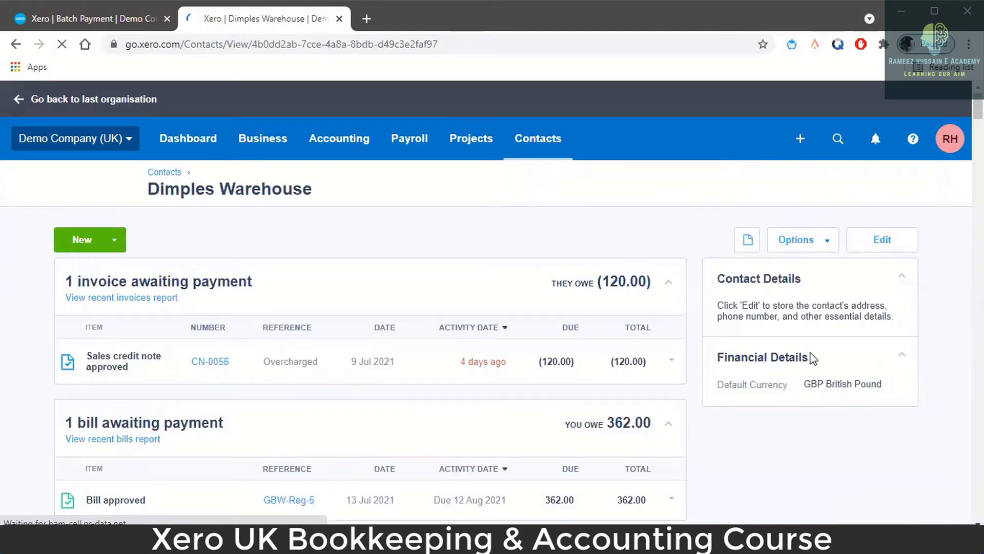
{"action": "scroll", "coordinate": [815, 354], "scroll_direction": "down", "scroll_amount": 2}
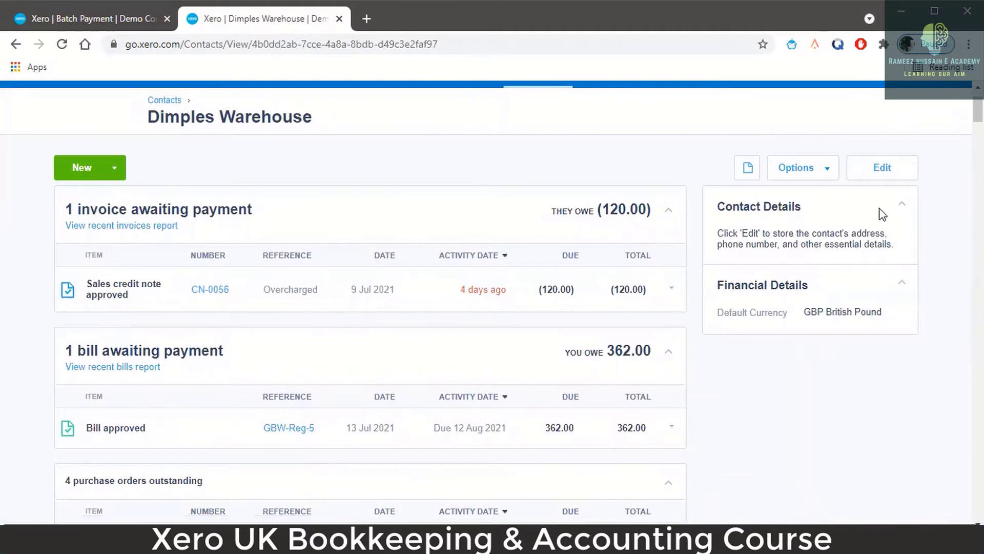
{"action": "left_click", "coordinate": [890, 175]}
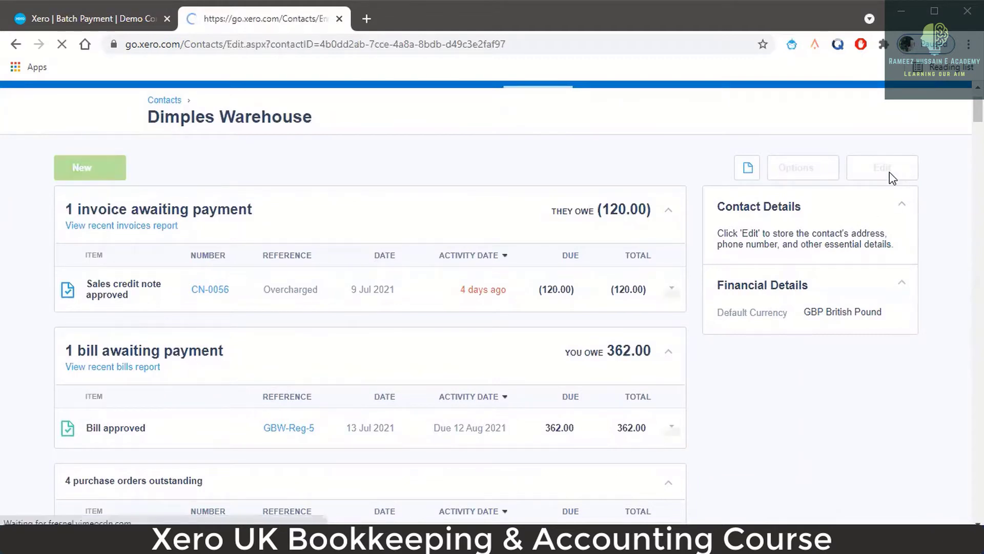
- Scroll down to the Batch Payments section, leaving the default purchase tax as (None)
{"action": "scroll", "coordinate": [561, 333], "scroll_direction": "down", "scroll_amount": 10}
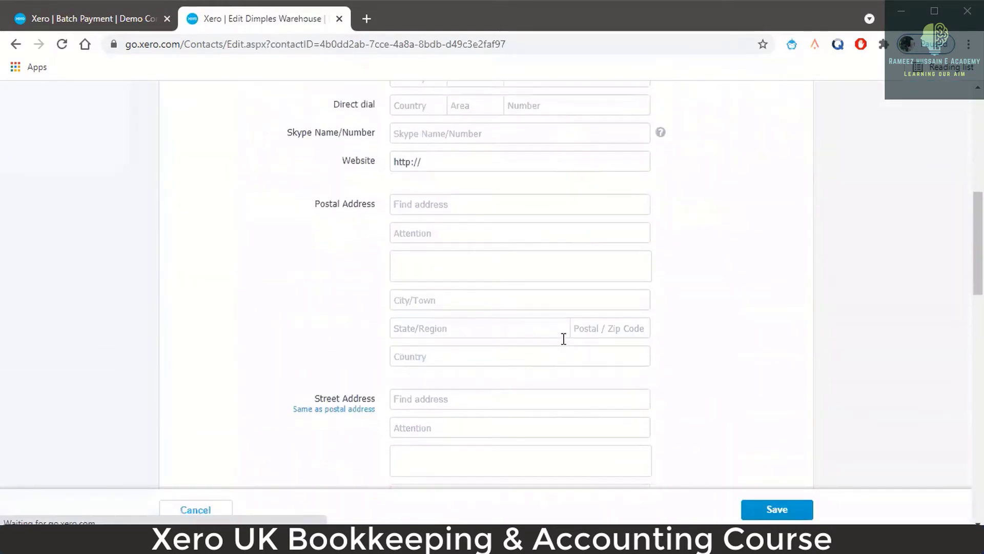
{"action": "scroll", "coordinate": [564, 345], "scroll_direction": "down", "scroll_amount": 6}
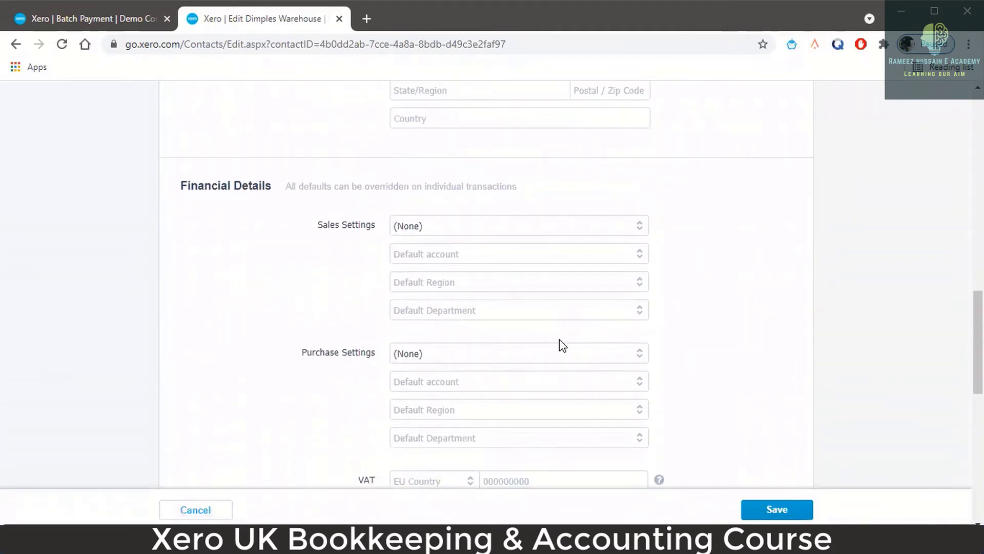
{"action": "scroll", "coordinate": [545, 294], "scroll_direction": "down", "scroll_amount": 3}
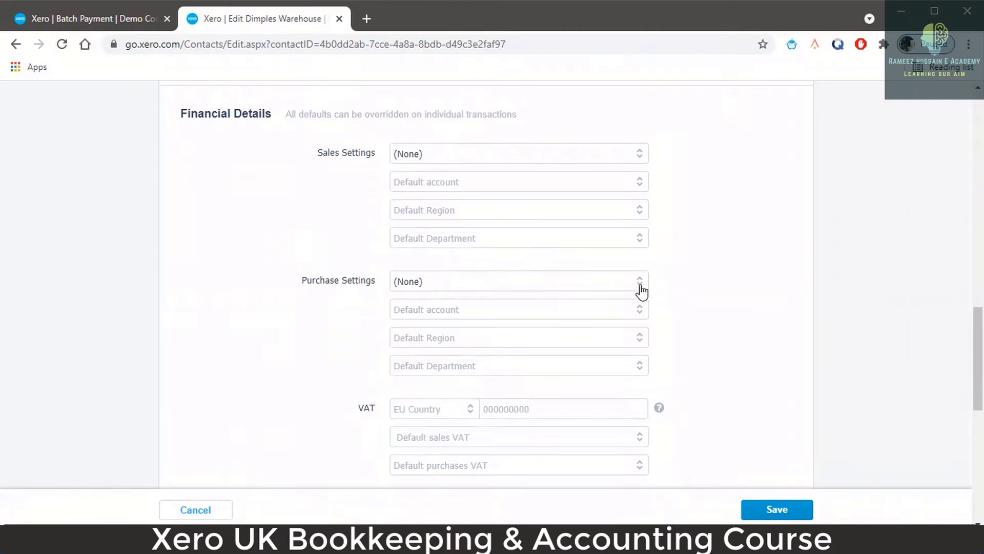
{"action": "left_click", "coordinate": [641, 292]}
{"action": "left_click", "coordinate": [641, 292]}
{"action": "scroll", "coordinate": [599, 302], "scroll_direction": "down", "scroll_amount": 1}
{"action": "scroll", "coordinate": [598, 302], "scroll_direction": "down", "scroll_amount": 3}
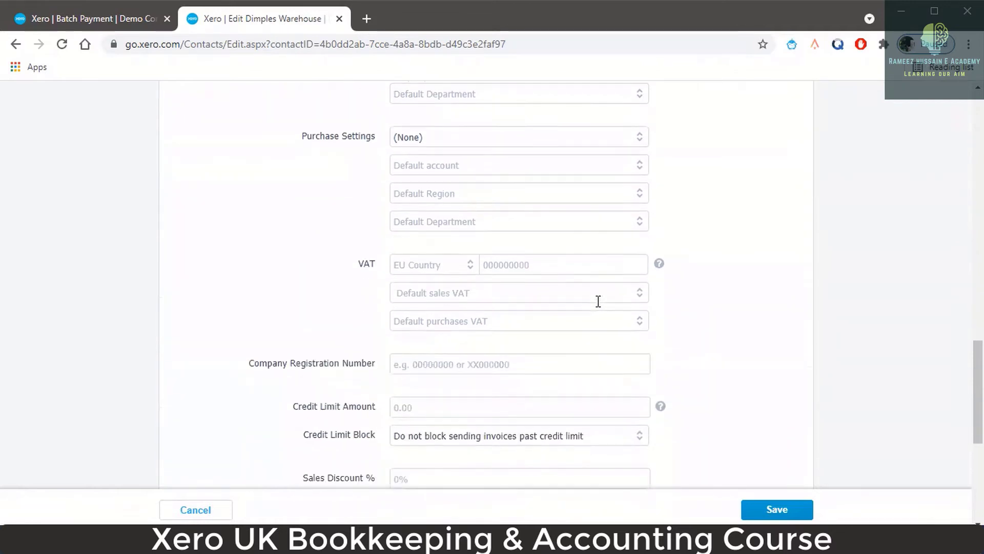
{"action": "scroll", "coordinate": [598, 301], "scroll_direction": "down", "scroll_amount": 3}
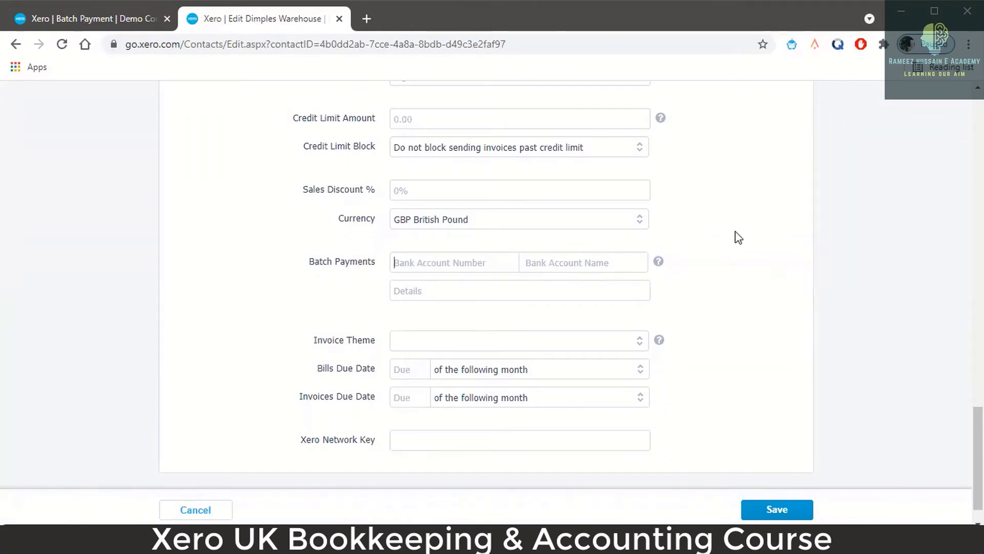
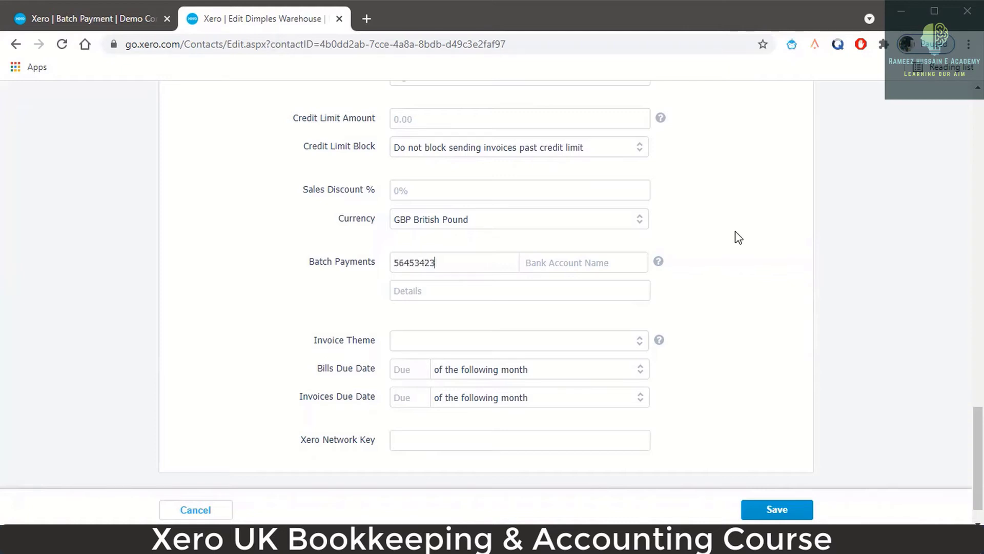
- Enter the bank account number, account name Wise and details 'Dimple Warehouse'
{"action": "type", "text": "Wise"}
{"action": "left_click", "coordinate": [549, 290]}
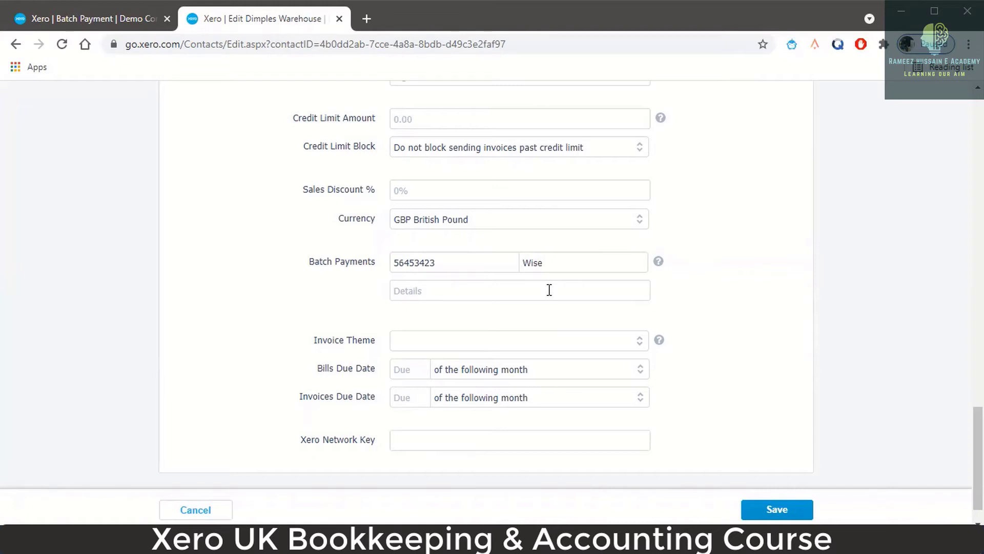
{"action": "scroll", "coordinate": [630, 311], "scroll_direction": "up", "scroll_amount": 20}
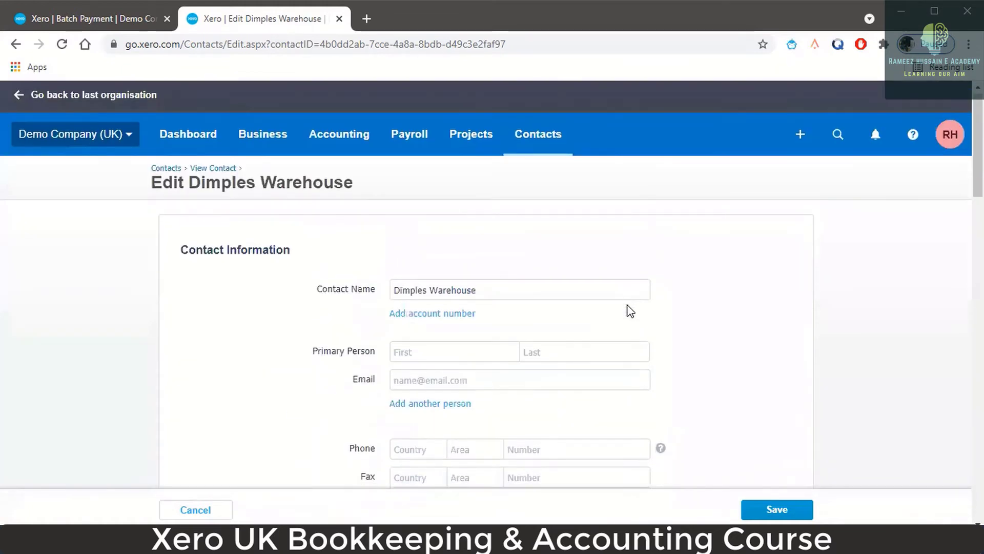
{"action": "scroll", "coordinate": [630, 311], "scroll_direction": "down", "scroll_amount": 20}
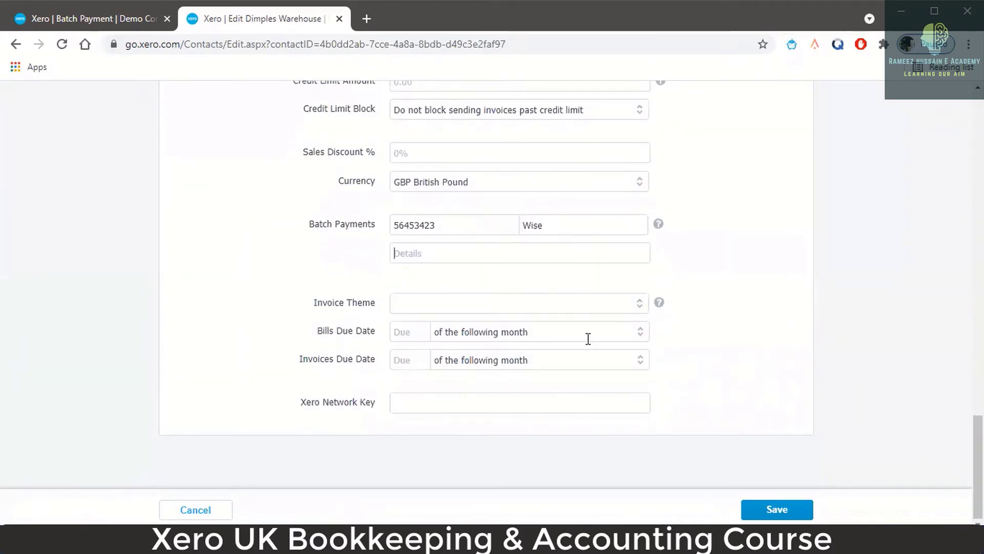
{"action": "type", "text": "Dimple Warehouse"}
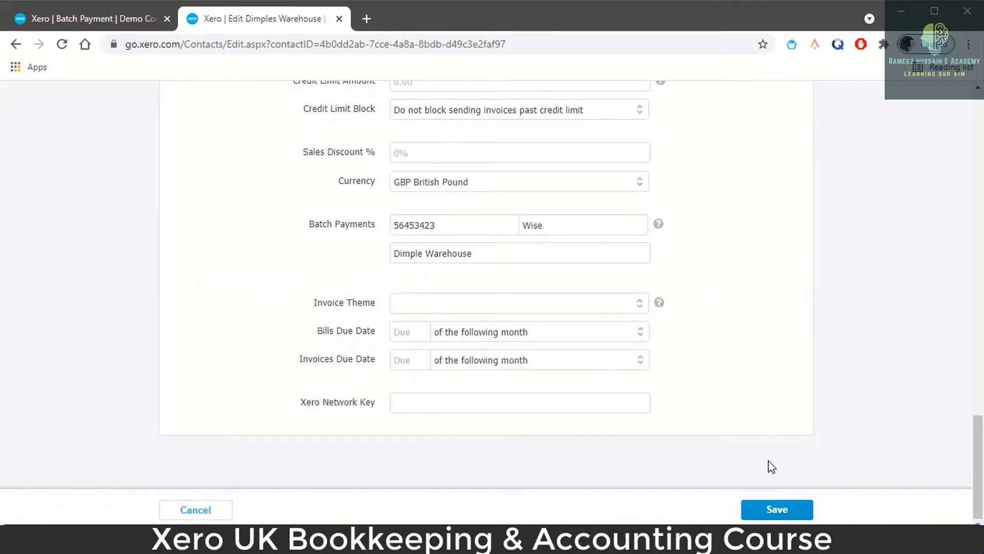
- Save the Dimples Warehouse contact and return to the New Batch Payment tab
{"action": "left_click", "coordinate": [775, 509]}
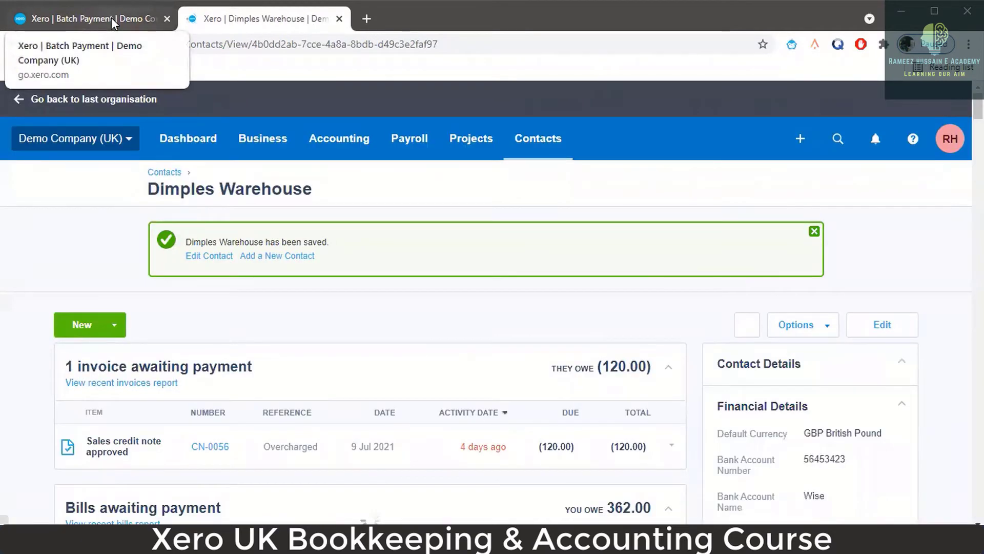
{"action": "scroll", "coordinate": [874, 406], "scroll_direction": "down", "scroll_amount": 1}
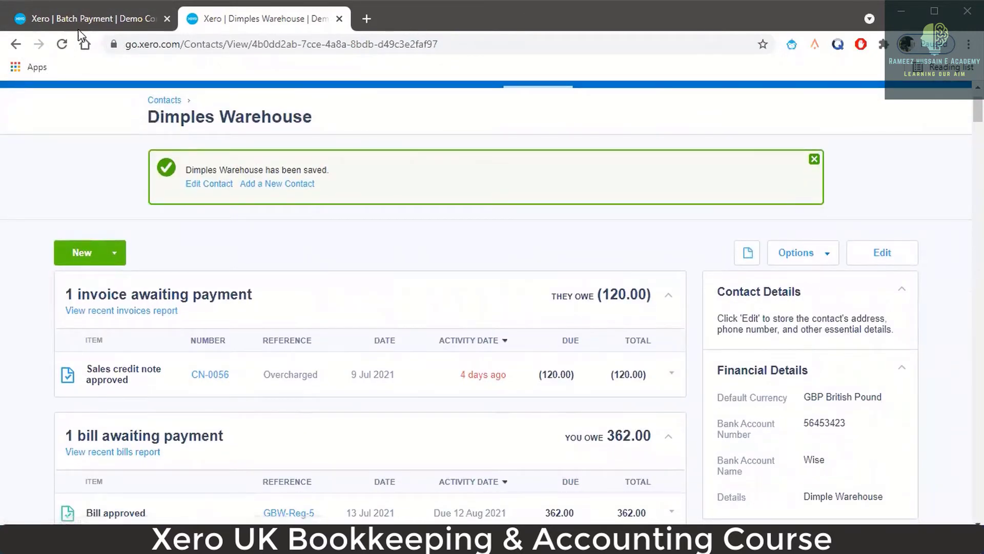
{"action": "left_click", "coordinate": [107, 24]}
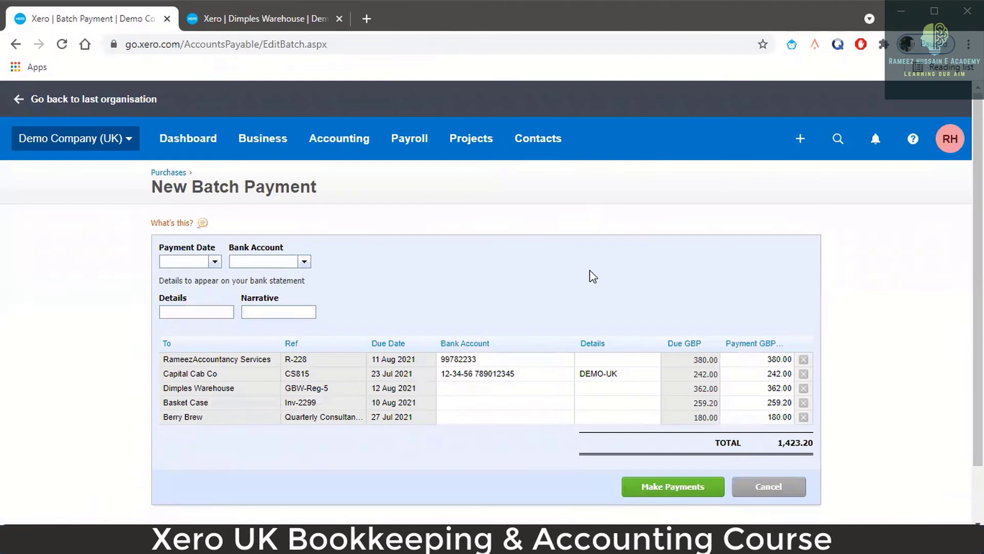
- Reload the batch and remove the Basket Case and Berry Brew bills, leaving 984.00
{"action": "left_click", "coordinate": [348, 50]}
{"action": "key", "text": "Return"}
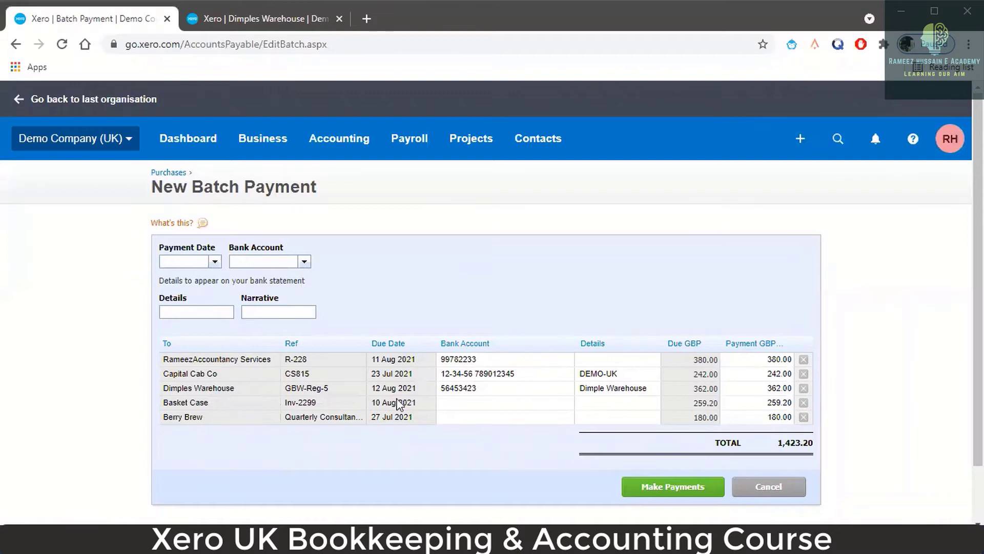
{"action": "left_click", "coordinate": [803, 404]}
{"action": "left_click", "coordinate": [803, 404]}
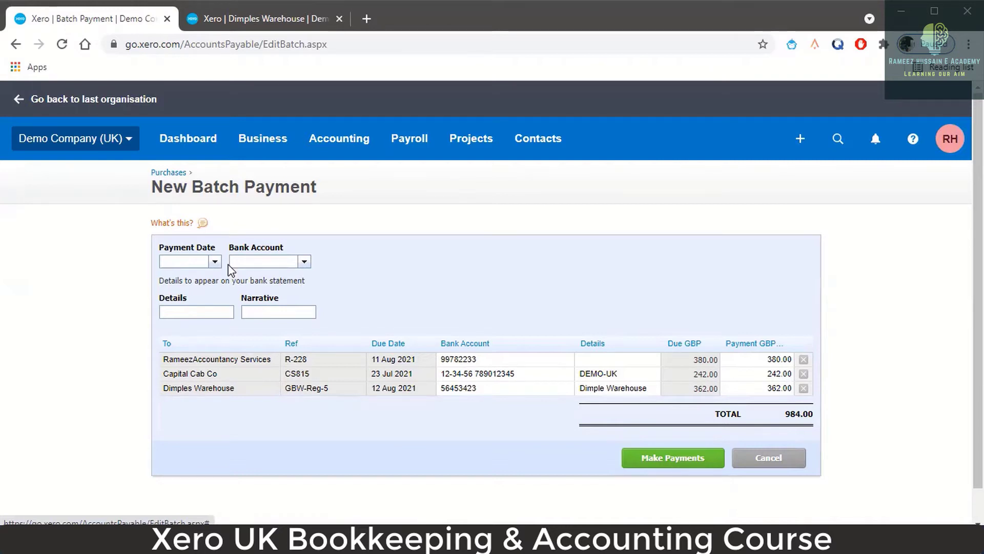
- Set the payment date to 19 Jul 2021, paid from 090 - Business Bank Account
{"action": "left_click", "coordinate": [214, 261]}
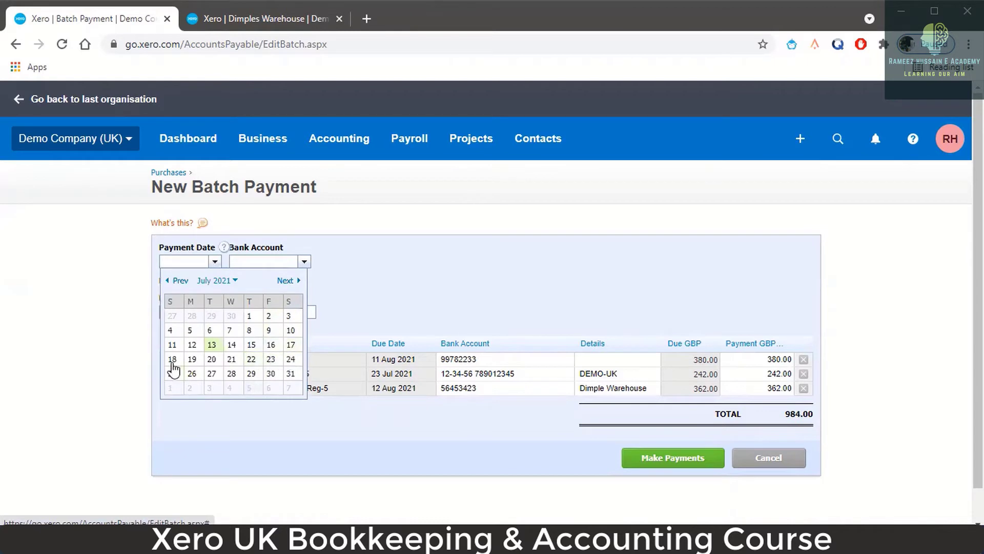
{"action": "left_click", "coordinate": [192, 359]}
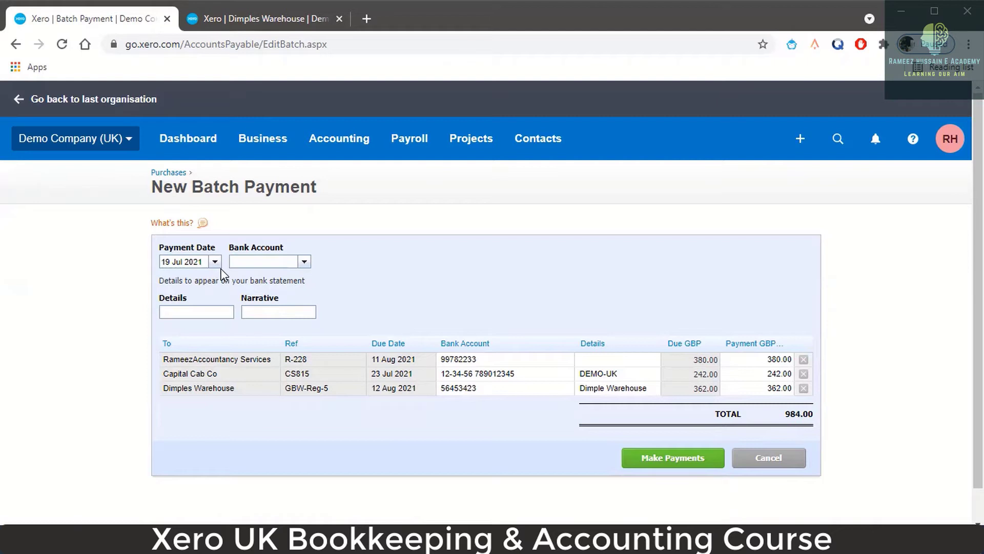
{"action": "left_click", "coordinate": [305, 263]}
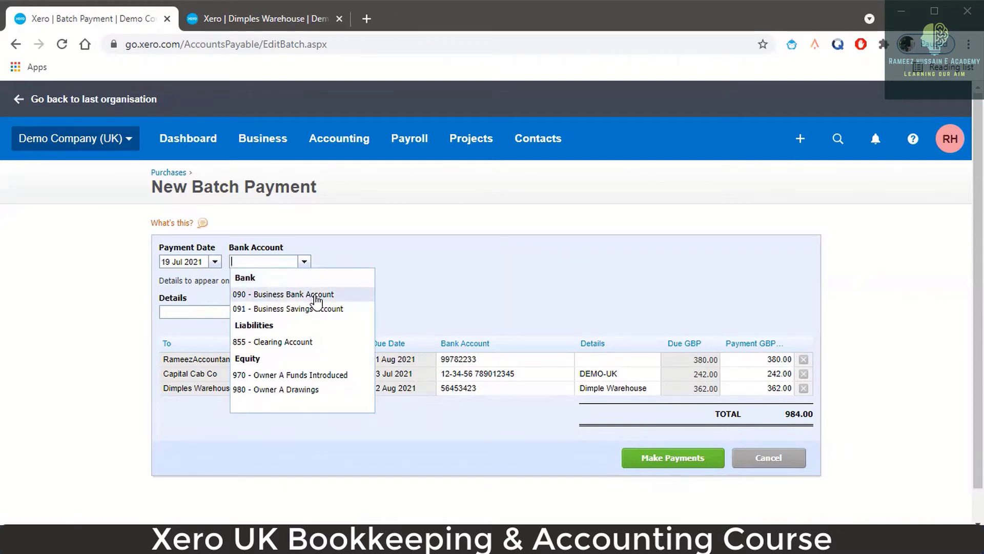
{"action": "left_click", "coordinate": [317, 296]}
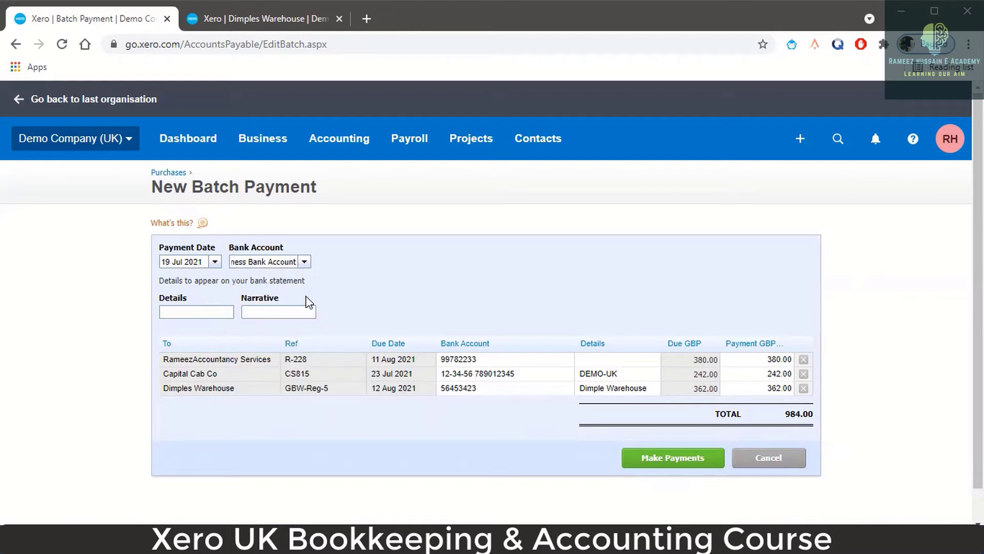
- Enter details 'Batch 1' and narrative 'Supplier Payments', then create the three-bill batch payment
{"action": "left_click", "coordinate": [219, 312]}
{"action": "type", "text": "Bat"}
{"action": "type", "text": "ch "}
{"action": "type", "text": "1"}
{"action": "type", "text": "Supplier"}
{"action": "type", "text": " Batc"}
{"action": "key", "text": "BackSpace"}
{"action": "key", "text": "BackSpace"}
{"action": "key", "text": "BackSpace"}
{"action": "key", "text": "BackSpace"}
{"action": "type", "text": "Bat"}
{"action": "key", "text": "BackSpace"}
{"action": "key", "text": "BackSpace"}
{"action": "key", "text": "BackSpace"}
{"action": "type", "text": "Payments"}
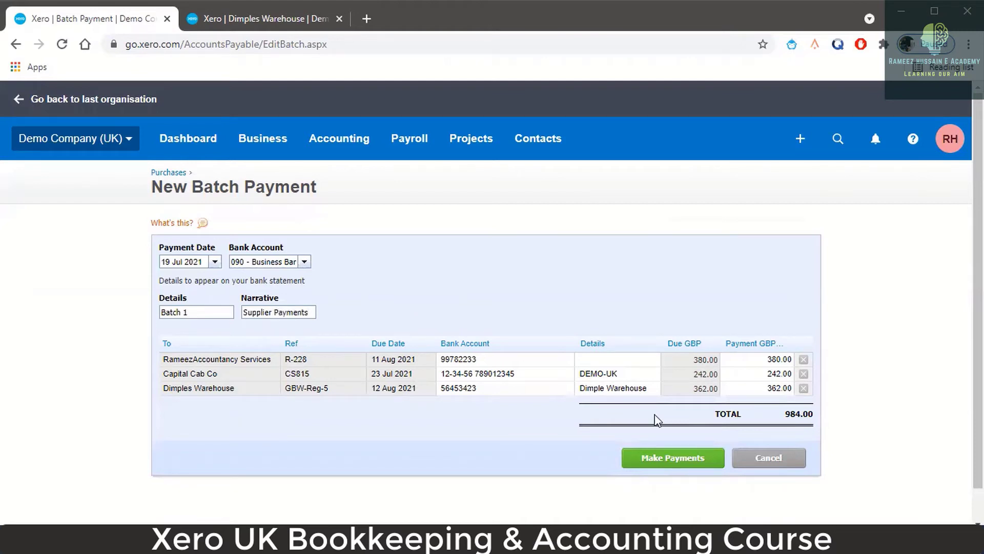
{"action": "left_click", "coordinate": [665, 464]}
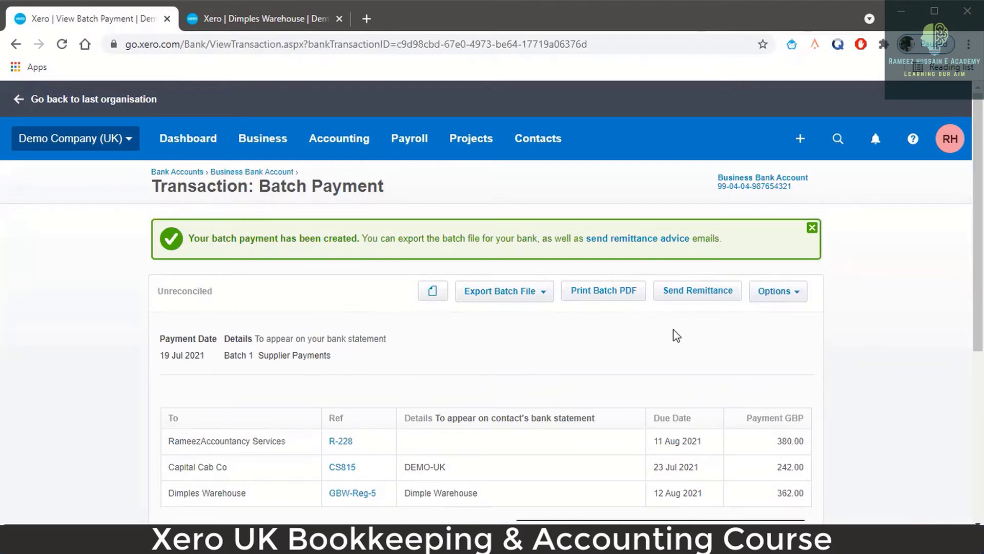
- Print the batch payment summary and save it as a PDF
{"action": "scroll", "coordinate": [679, 346], "scroll_direction": "down", "scroll_amount": 3}
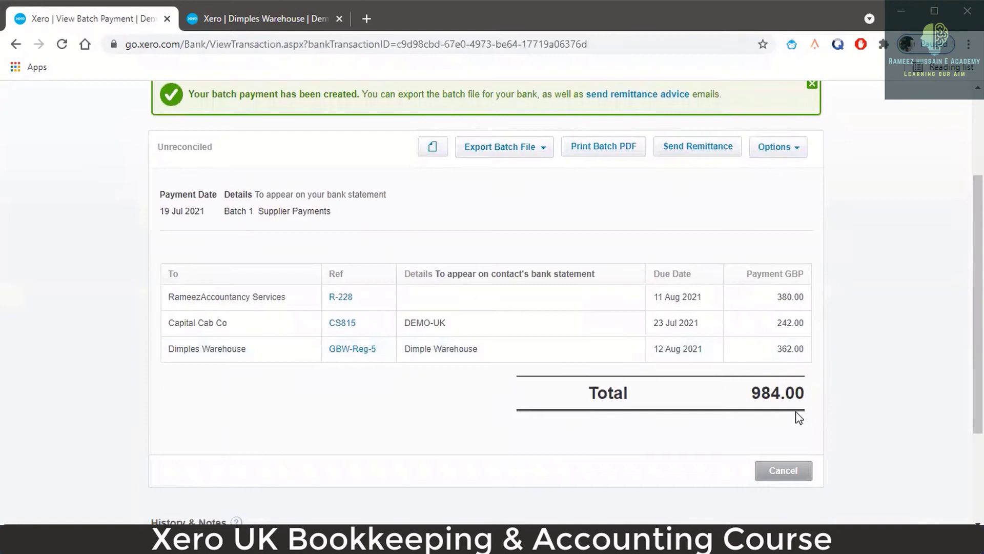
{"action": "scroll", "coordinate": [693, 342], "scroll_direction": "up", "scroll_amount": 2}
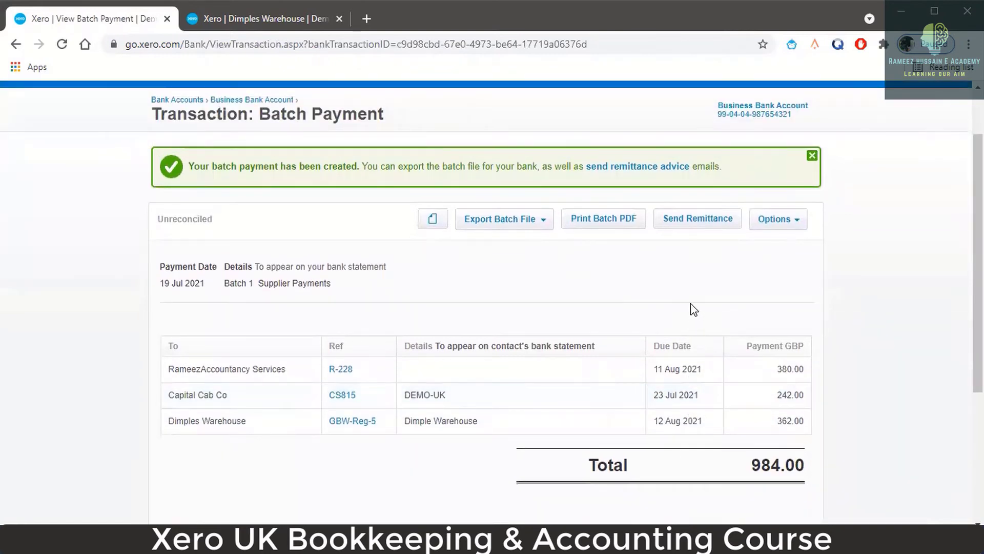
{"action": "left_click", "coordinate": [609, 229]}
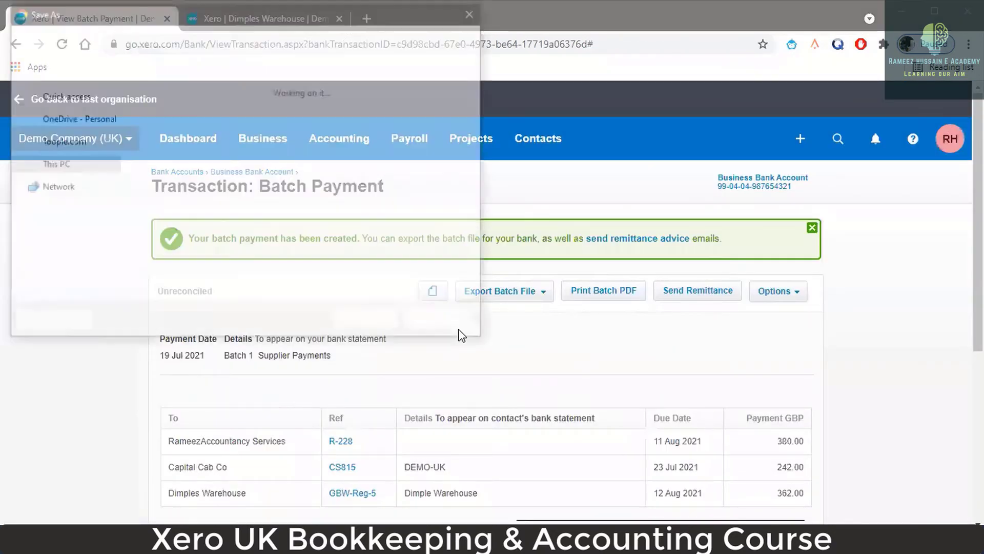
{"action": "left_click", "coordinate": [370, 323]}
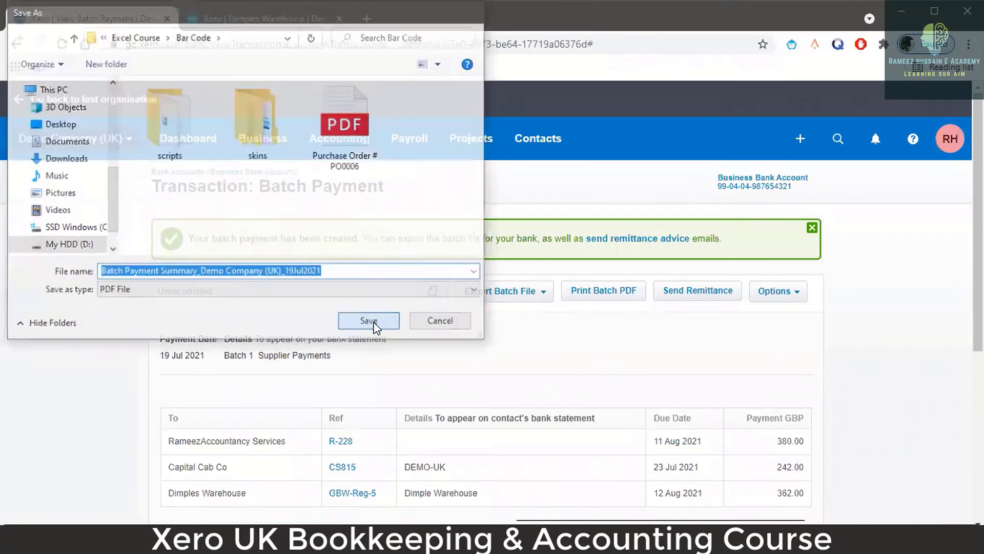
- Review the PDF listing three payments totalling 984.00, then return to Xero
{"action": "scroll", "coordinate": [613, 259], "scroll_direction": "down", "scroll_amount": 3}
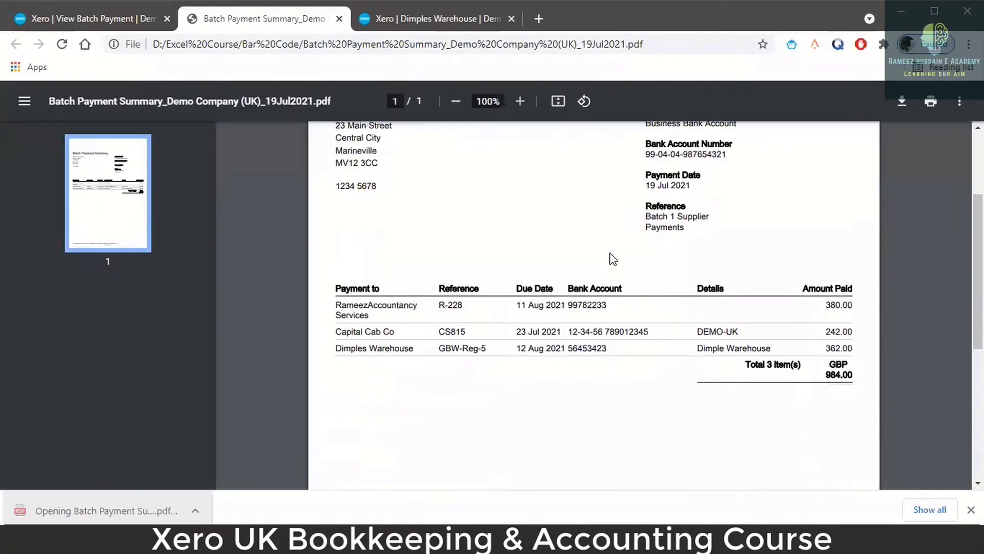
{"action": "scroll", "coordinate": [674, 307], "scroll_direction": "down", "scroll_amount": 6}
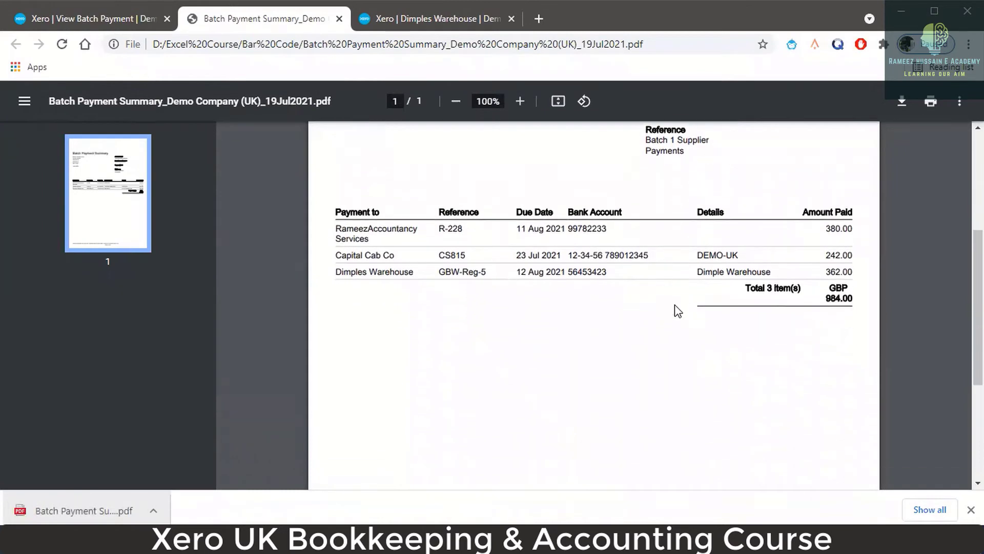
{"action": "scroll", "coordinate": [675, 308], "scroll_direction": "up", "scroll_amount": 7}
{"action": "scroll", "coordinate": [669, 306], "scroll_direction": "up", "scroll_amount": 1}
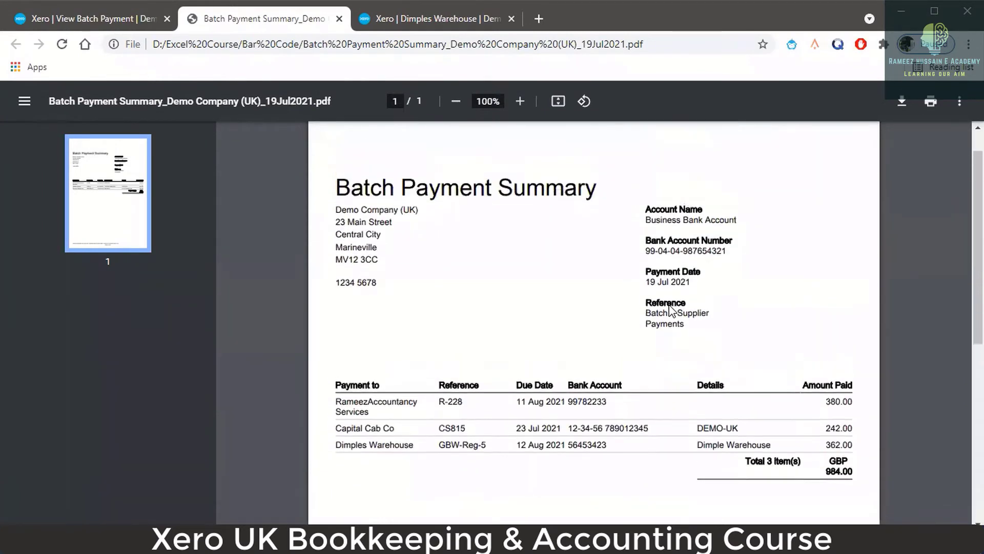
{"action": "scroll", "coordinate": [667, 306], "scroll_direction": "down", "scroll_amount": 4}
{"action": "scroll", "coordinate": [669, 311], "scroll_direction": "up", "scroll_amount": 5}
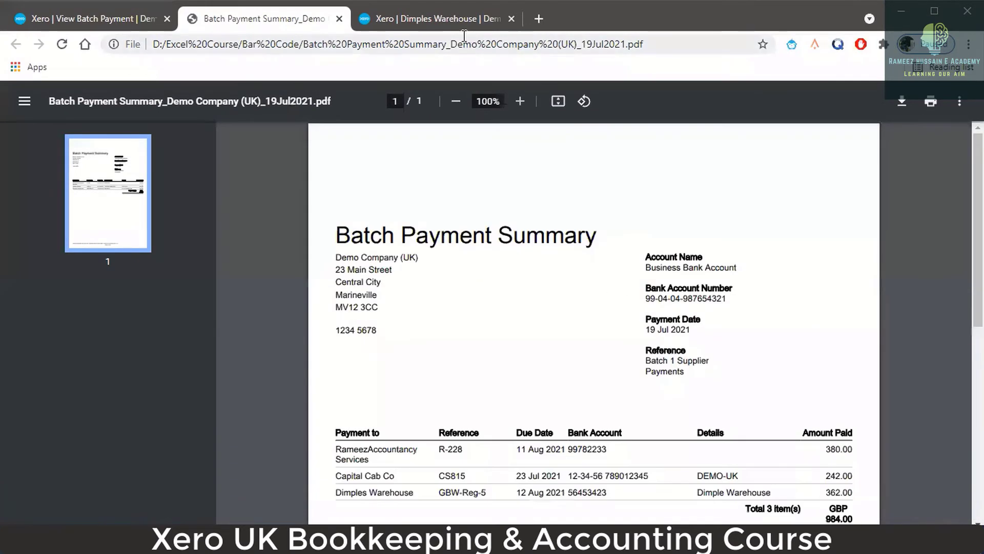
{"action": "left_click", "coordinate": [454, 20]}
{"action": "left_click", "coordinate": [130, 19]}
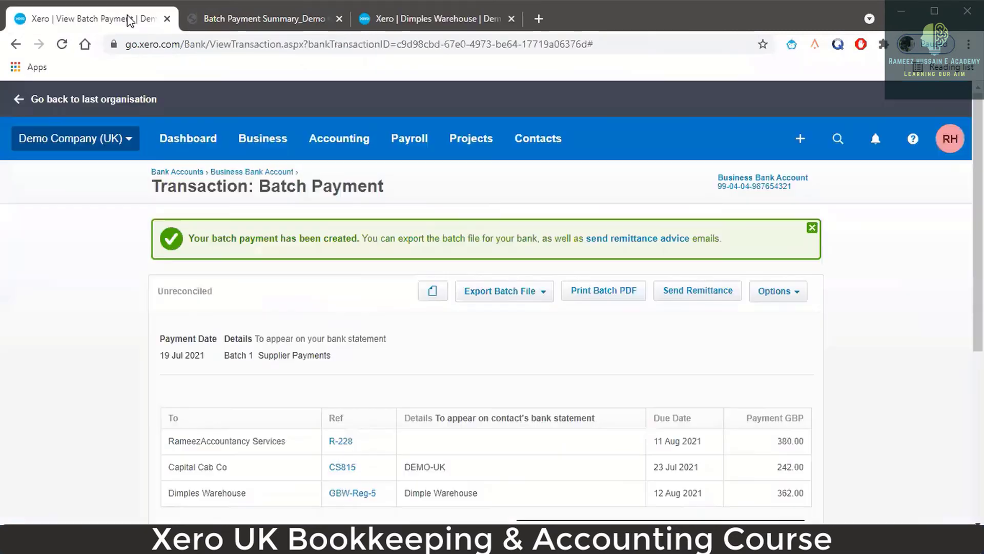
{"action": "scroll", "coordinate": [549, 319], "scroll_direction": "down", "scroll_amount": 1}
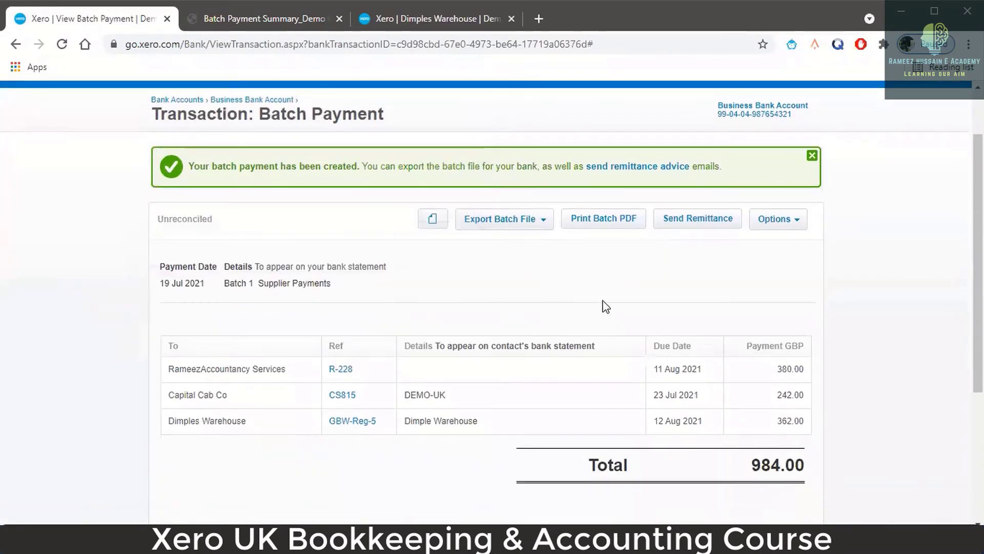
{"action": "scroll", "coordinate": [715, 252], "scroll_direction": "up", "scroll_amount": 1}
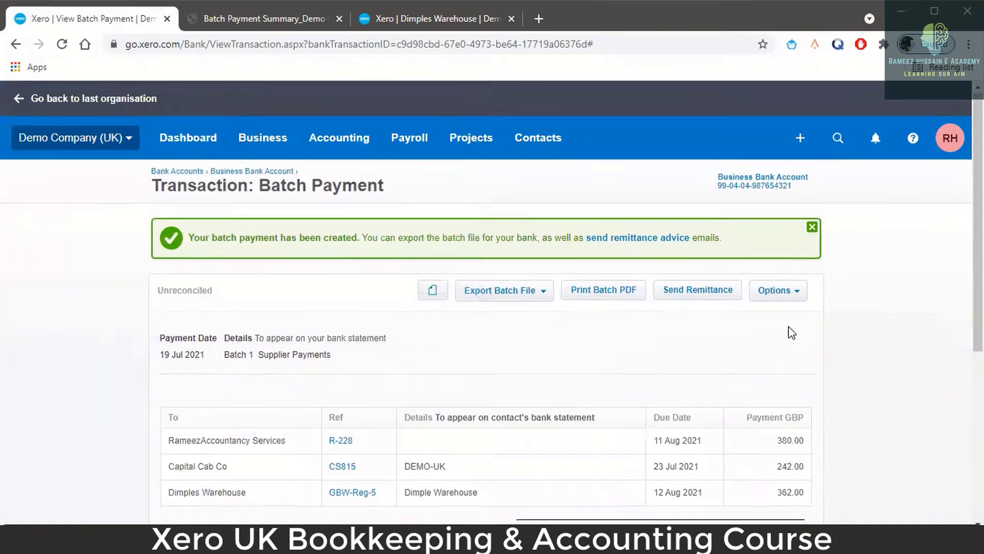
{"action": "scroll", "coordinate": [789, 331], "scroll_direction": "down", "scroll_amount": 1}
{"action": "left_click", "coordinate": [793, 227]}
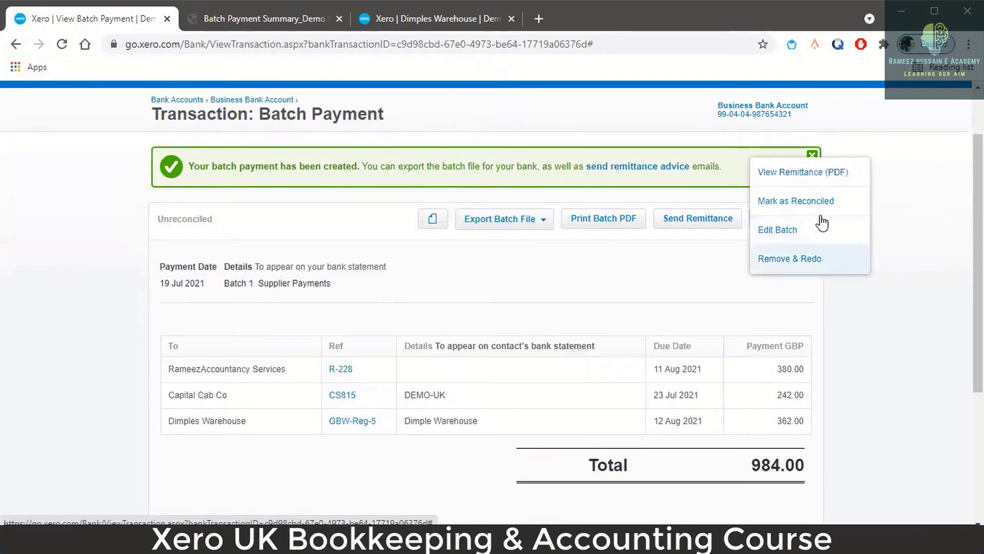
{"action": "left_click", "coordinate": [672, 257]}
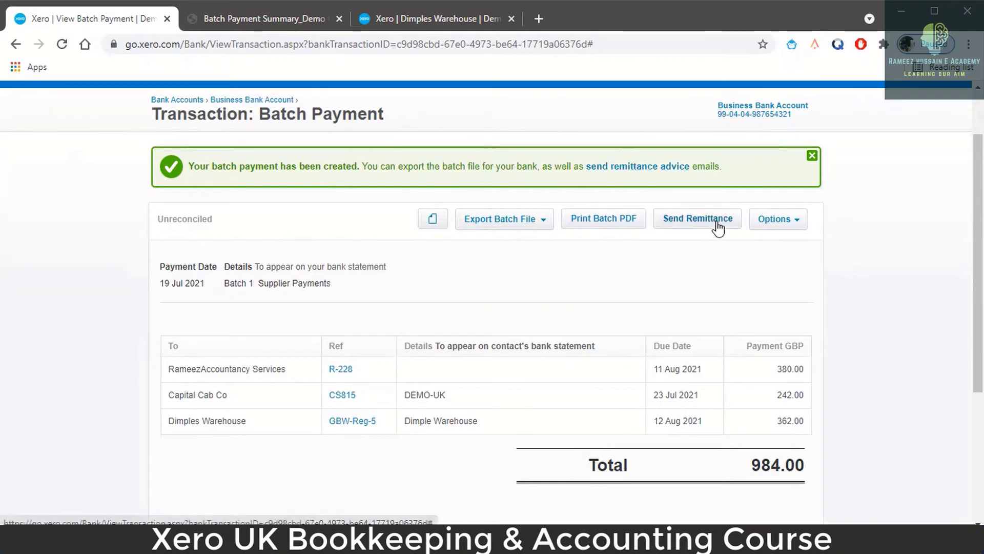
- Open bill R-228 and check its 100.00 credit note, payment and 0.00 amount due
{"action": "left_click", "coordinate": [345, 369]}
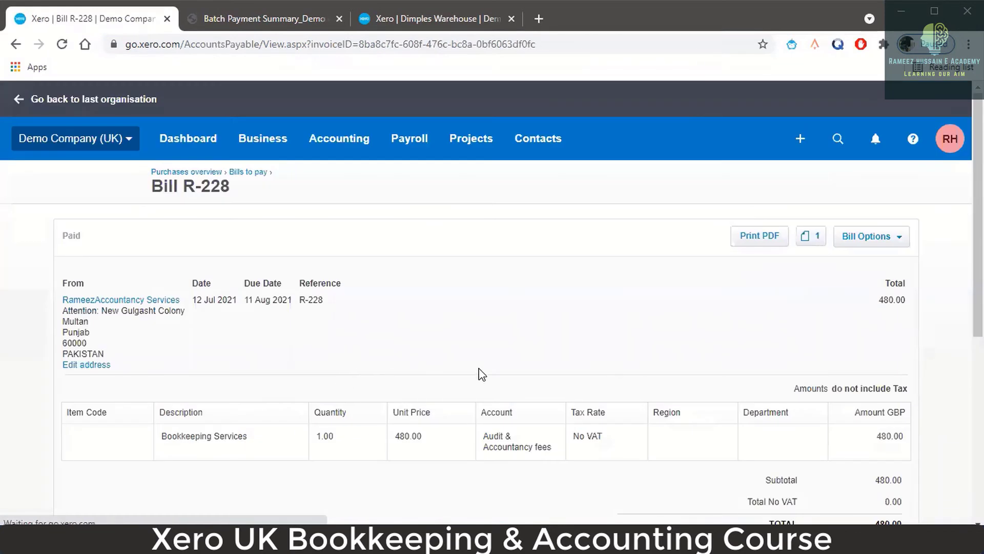
{"action": "scroll", "coordinate": [855, 336], "scroll_direction": "down", "scroll_amount": 4}
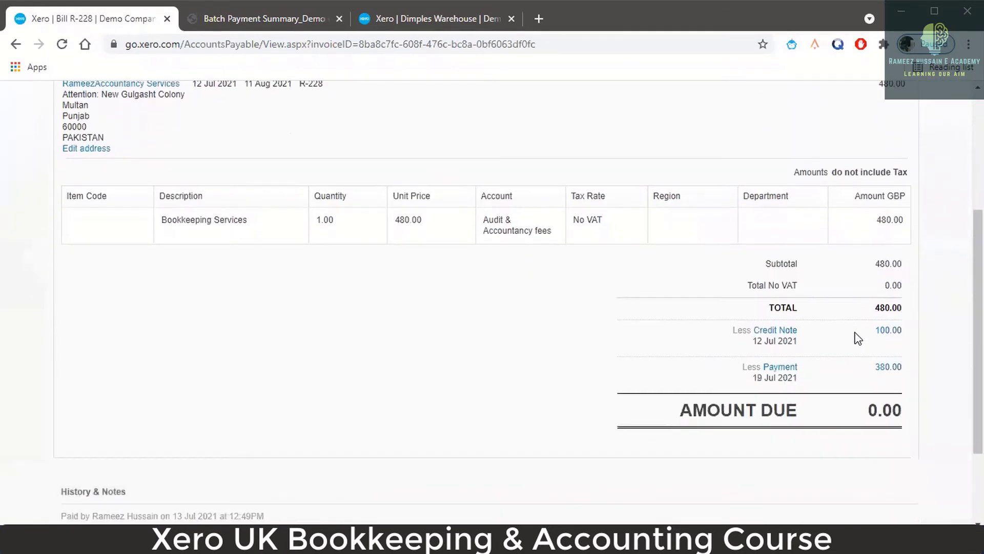
{"action": "scroll", "coordinate": [855, 386], "scroll_direction": "up", "scroll_amount": 1}
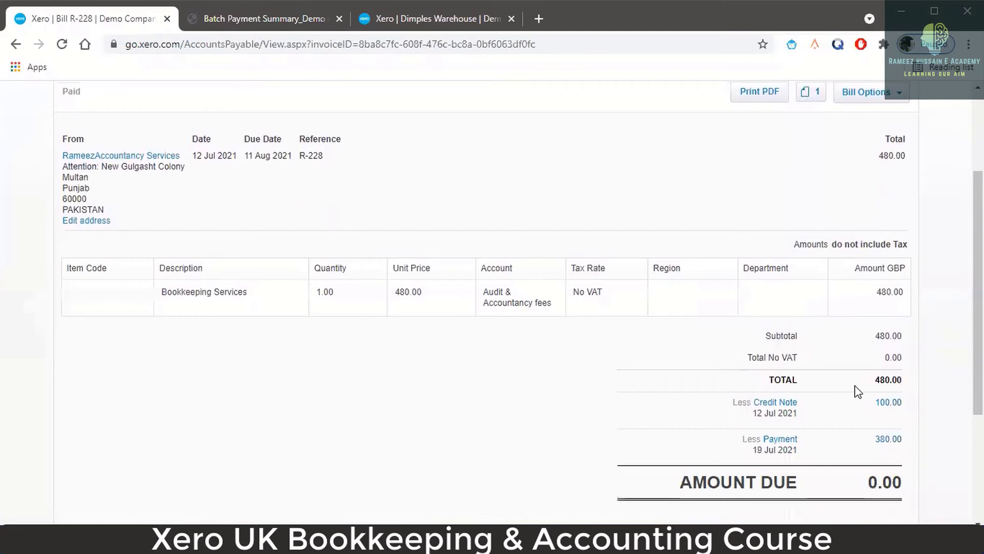
{"action": "scroll", "coordinate": [855, 386], "scroll_direction": "down", "scroll_amount": 1}
{"action": "scroll", "coordinate": [855, 386], "scroll_direction": "up", "scroll_amount": 2}
{"action": "scroll", "coordinate": [858, 393], "scroll_direction": "up", "scroll_amount": 1}
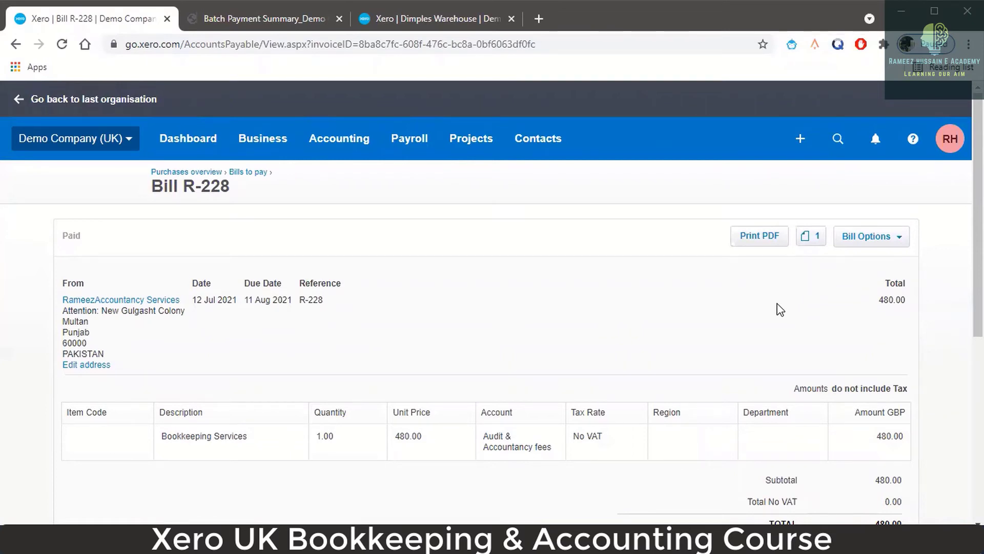
{"action": "scroll", "coordinate": [779, 308], "scroll_direction": "down", "scroll_amount": 4}
{"action": "scroll", "coordinate": [780, 309], "scroll_direction": "down", "scroll_amount": 2}
{"action": "scroll", "coordinate": [780, 308], "scroll_direction": "up", "scroll_amount": 5}
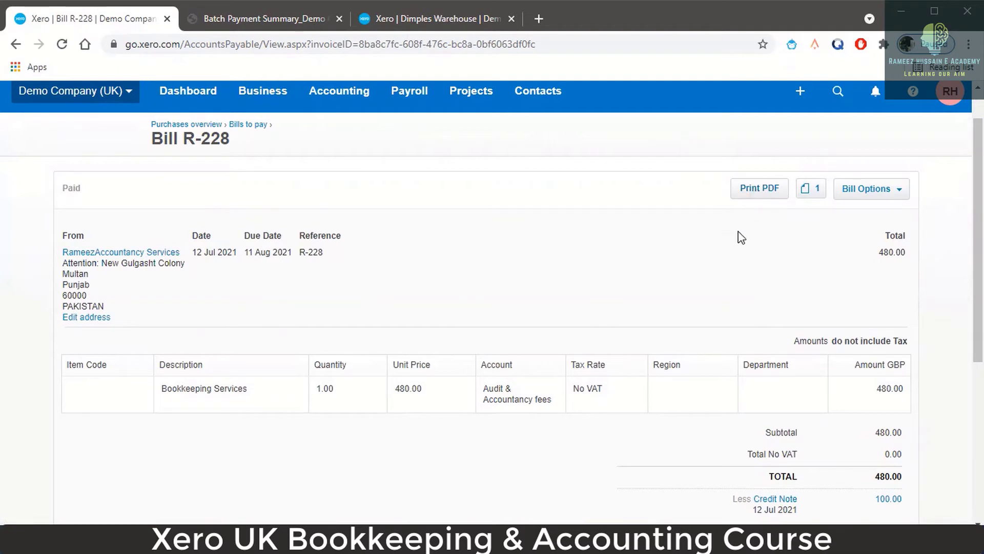
- From the batch payment, start Send Remittance and add email addresses for Capital Cab Co and Dimples Warehouse
{"action": "left_click", "coordinate": [17, 48]}
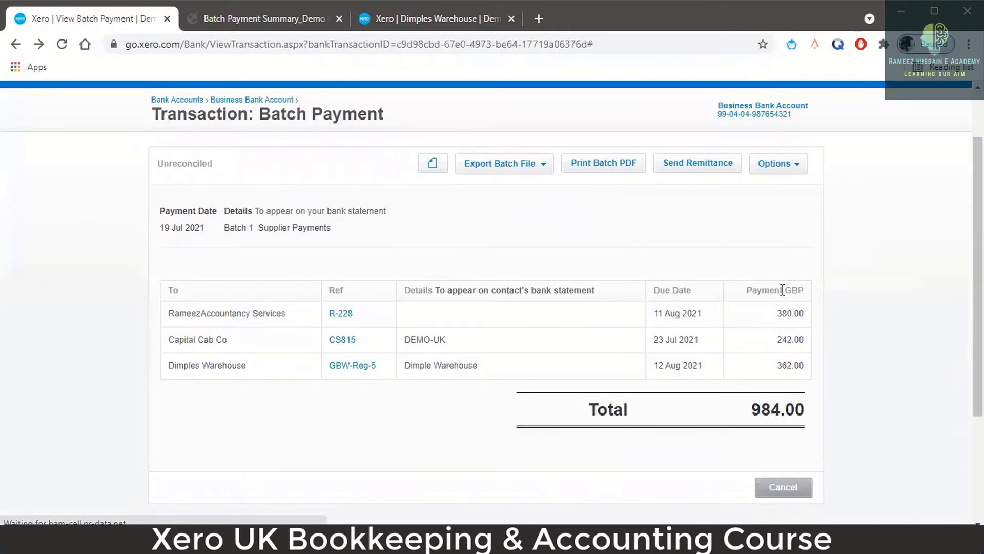
{"action": "scroll", "coordinate": [697, 263], "scroll_direction": "down", "scroll_amount": 5}
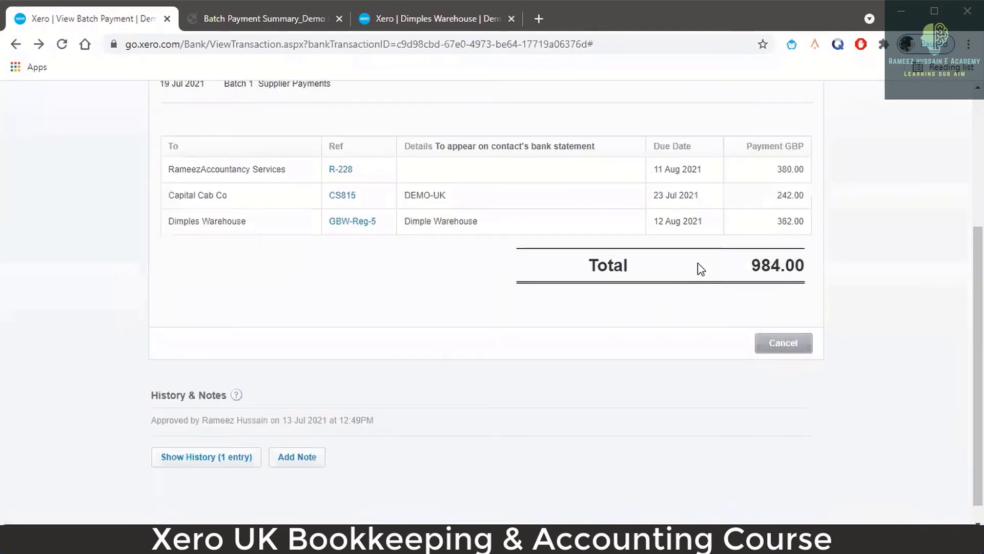
{"action": "scroll", "coordinate": [701, 269], "scroll_direction": "up", "scroll_amount": 5}
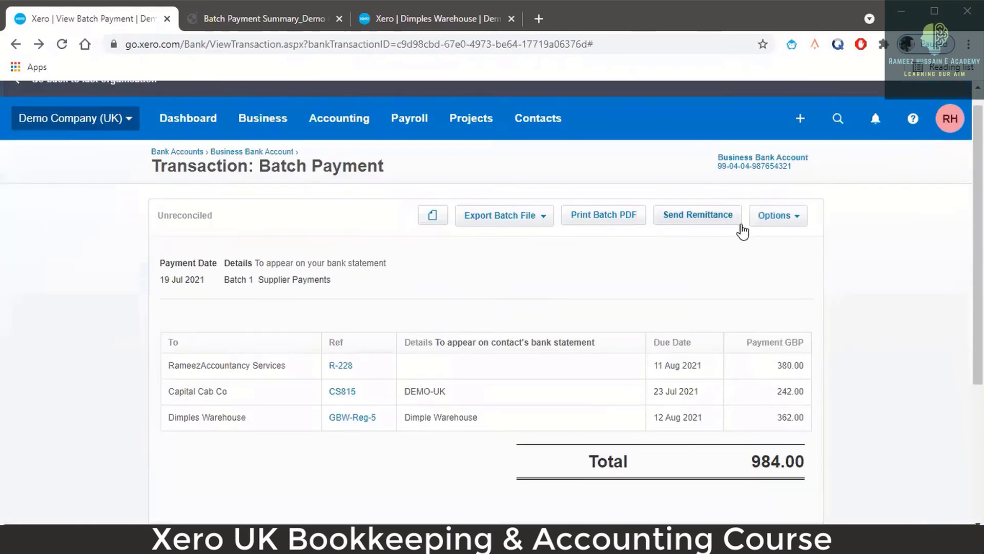
{"action": "left_click", "coordinate": [710, 225]}
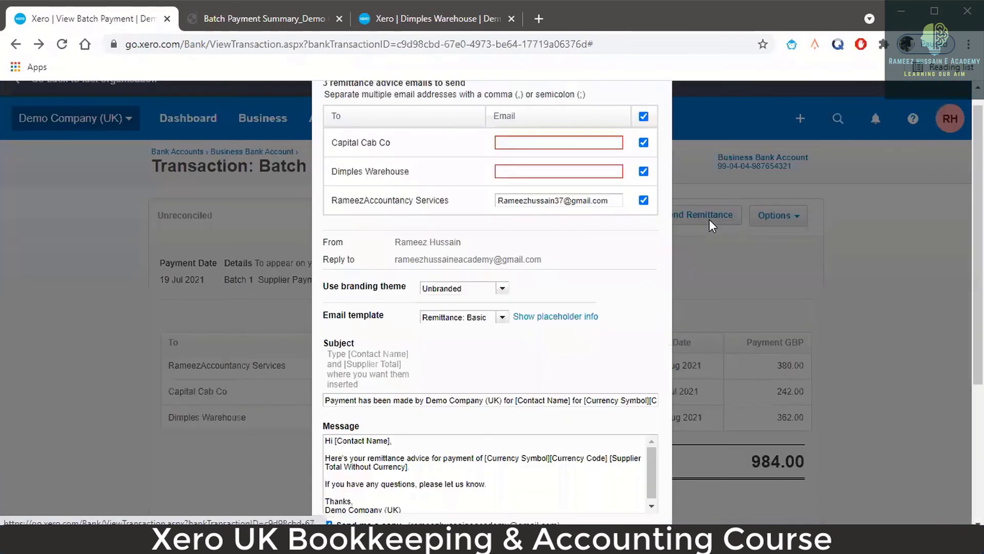
{"action": "left_click", "coordinate": [528, 146]}
{"action": "type", "text": "cap@info"}
{"action": "left_click", "coordinate": [536, 171]}
{"action": "left_click_drag", "start_coordinate": [535, 143], "coordinate": [497, 144]}
{"action": "left_click", "coordinate": [546, 171]}
{"action": "type", "text": "Info@D"}
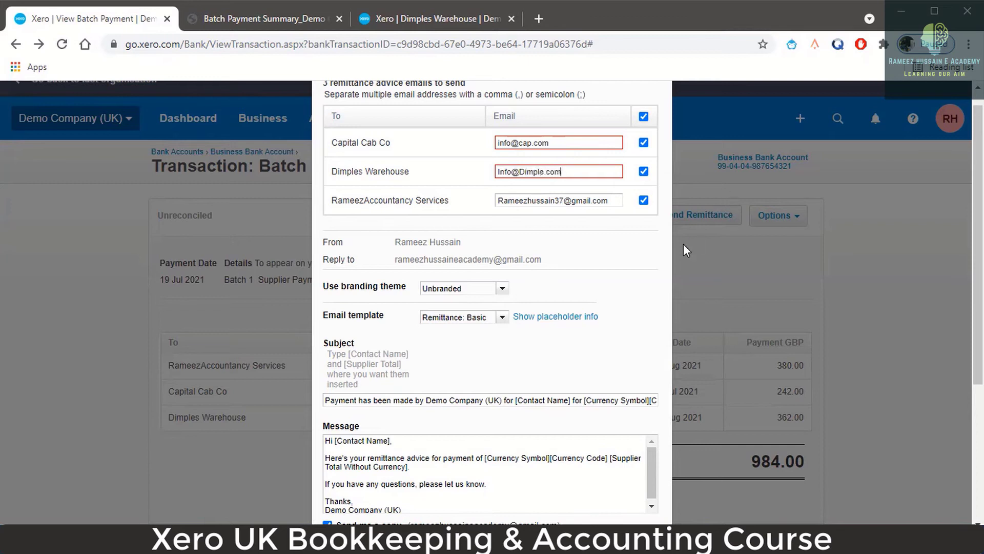
- Choose the Standard branding theme and send the remittance advice emails to the suppliers
{"action": "scroll", "coordinate": [577, 219], "scroll_direction": "down", "scroll_amount": 3}
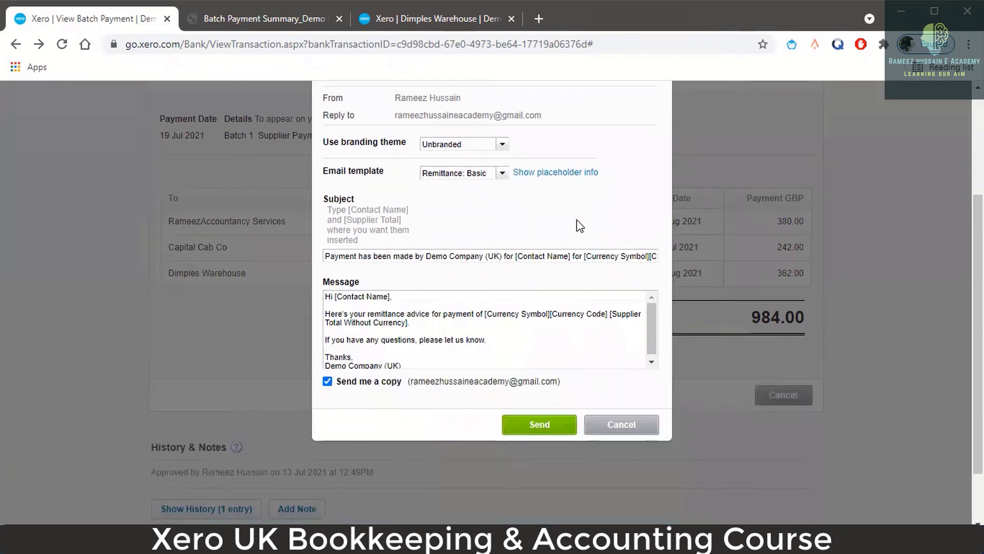
{"action": "scroll", "coordinate": [533, 313], "scroll_direction": "up", "scroll_amount": 2}
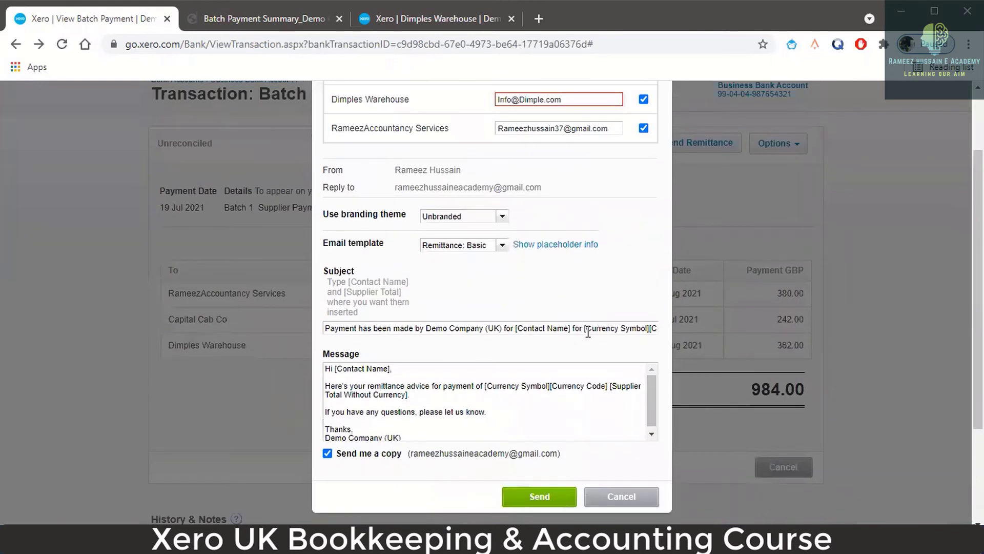
{"action": "left_click", "coordinate": [503, 219]}
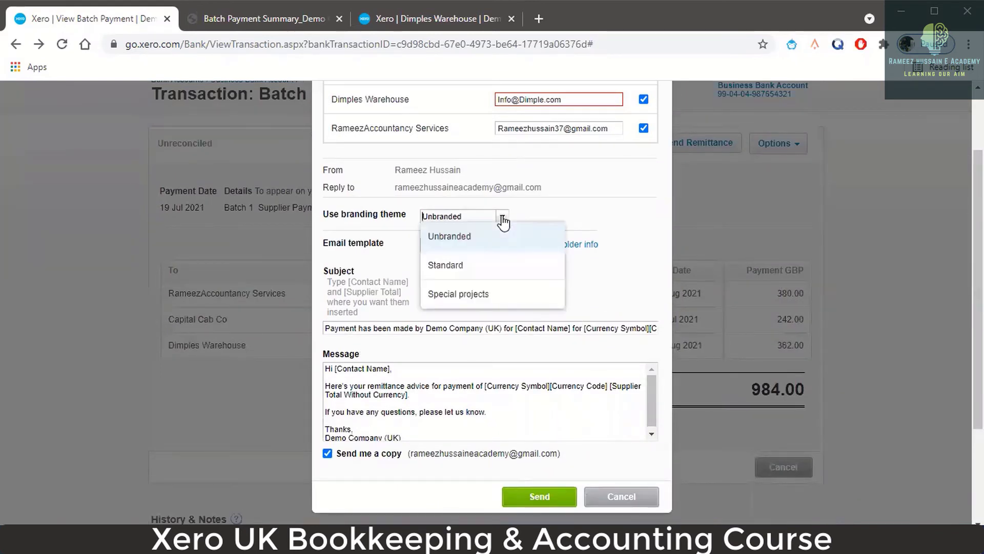
{"action": "left_click", "coordinate": [469, 266]}
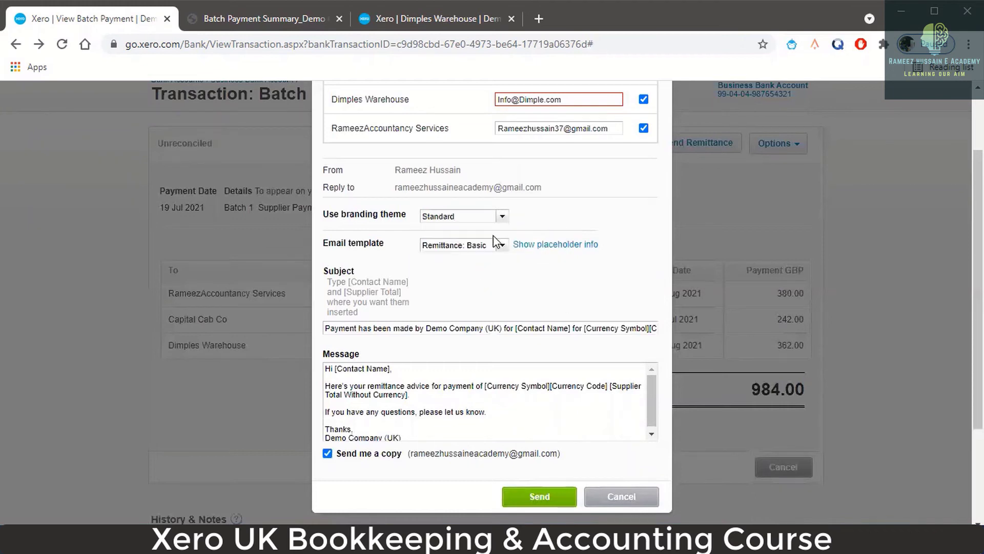
{"action": "scroll", "coordinate": [605, 307], "scroll_direction": "up", "scroll_amount": 2}
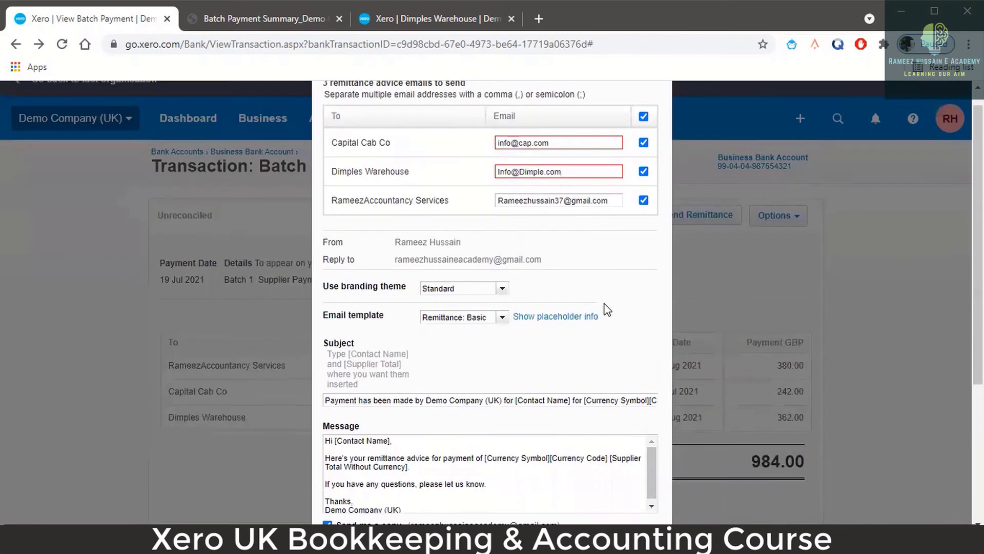
{"action": "scroll", "coordinate": [582, 400], "scroll_direction": "down", "scroll_amount": 5}
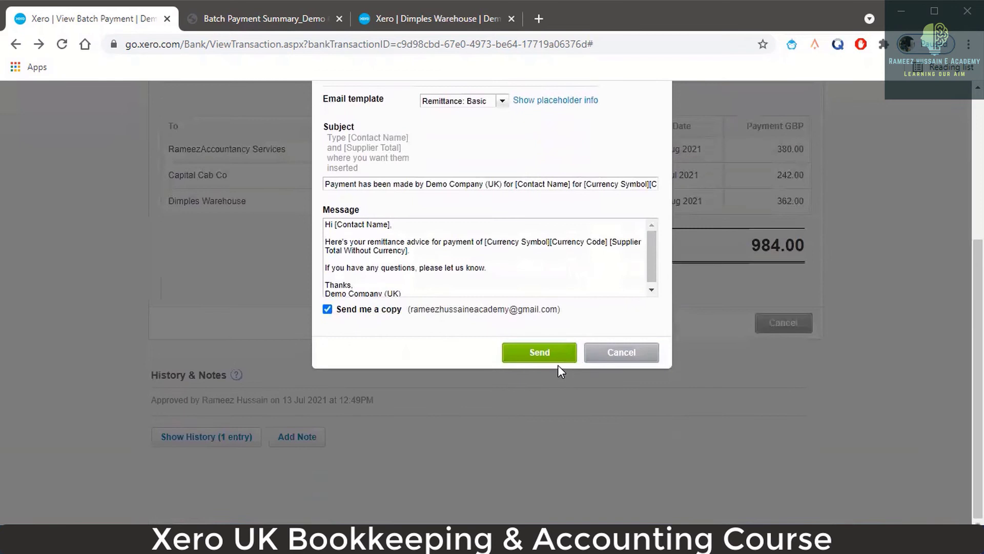
{"action": "scroll", "coordinate": [571, 281], "scroll_direction": "up", "scroll_amount": 4}
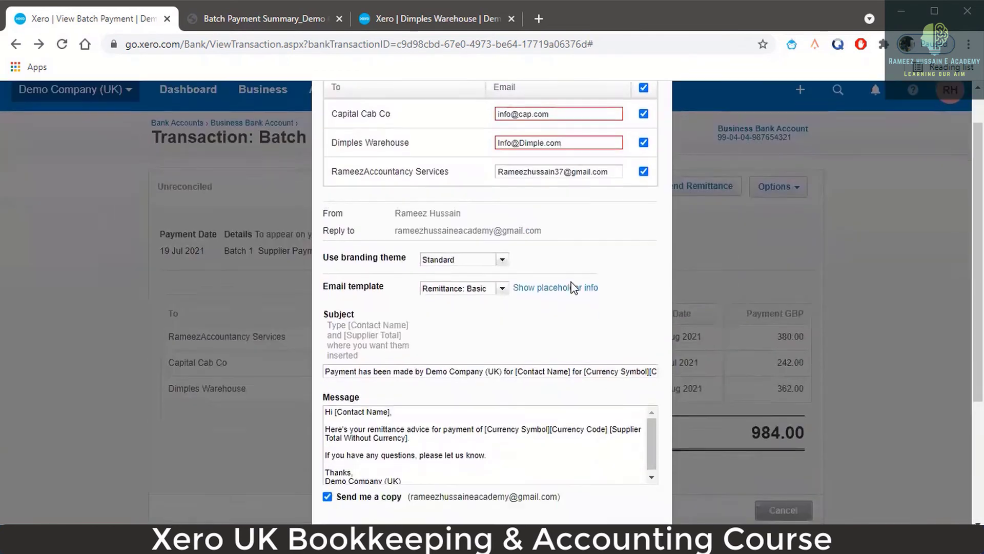
{"action": "scroll", "coordinate": [574, 287], "scroll_direction": "down", "scroll_amount": 4}
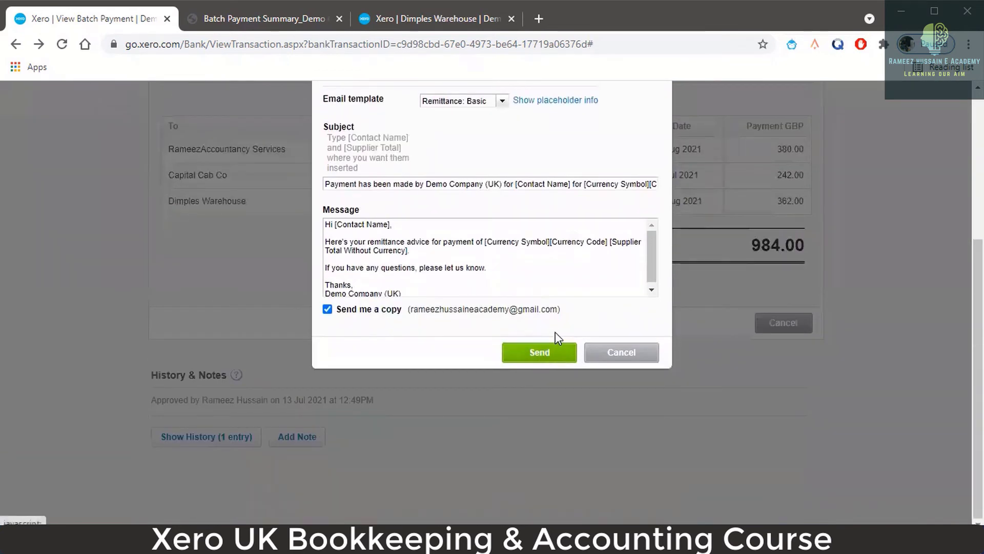
{"action": "scroll", "coordinate": [574, 304], "scroll_direction": "up", "scroll_amount": 5}
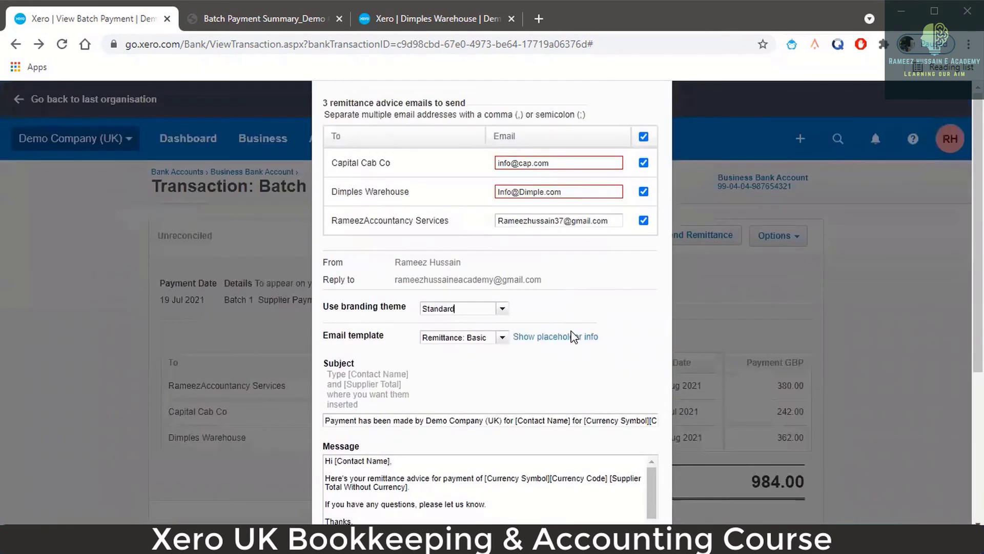
{"action": "scroll", "coordinate": [583, 317], "scroll_direction": "down", "scroll_amount": 3}
{"action": "scroll", "coordinate": [583, 309], "scroll_direction": "down", "scroll_amount": 2}
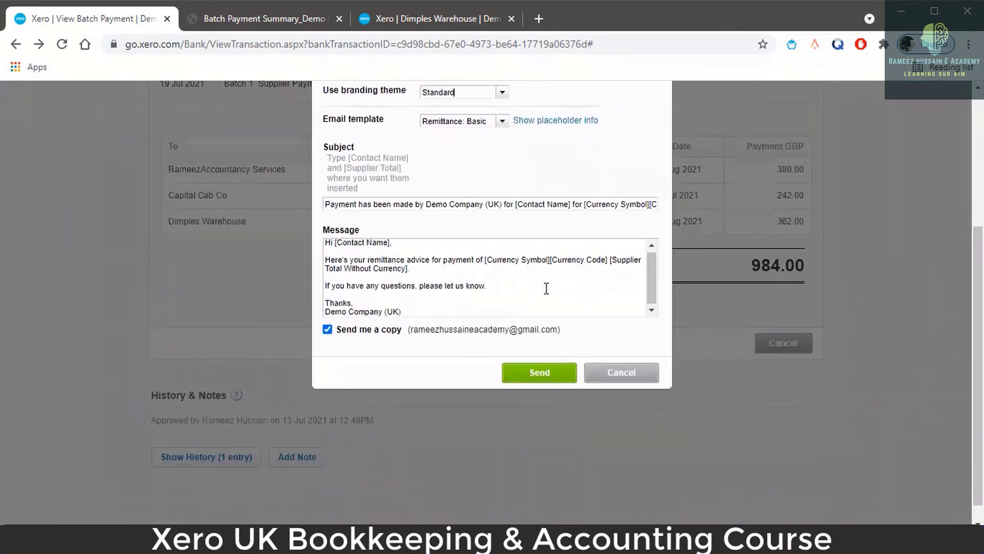
{"action": "scroll", "coordinate": [600, 246], "scroll_direction": "up", "scroll_amount": 5}
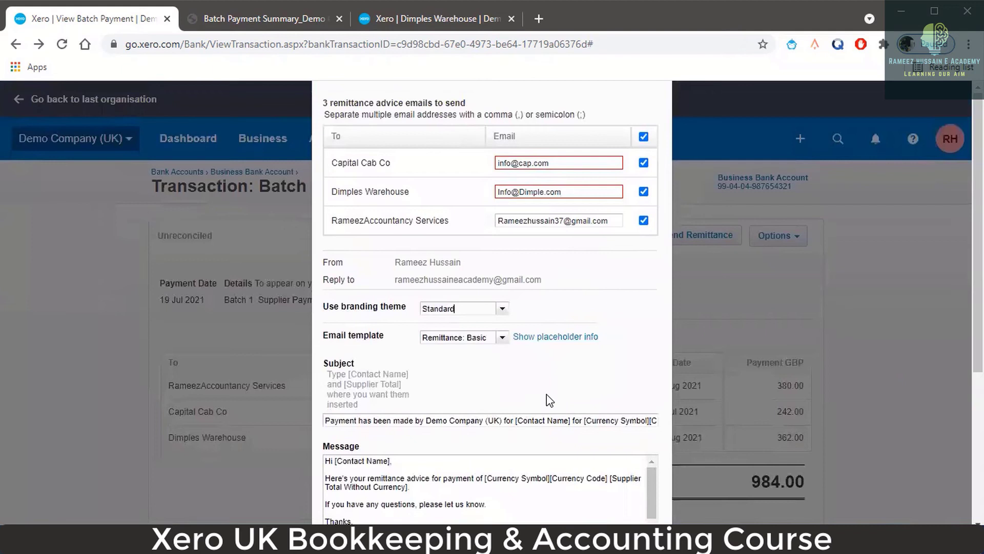
{"action": "scroll", "coordinate": [573, 226], "scroll_direction": "down", "scroll_amount": 5}
{"action": "left_click", "coordinate": [535, 353]}
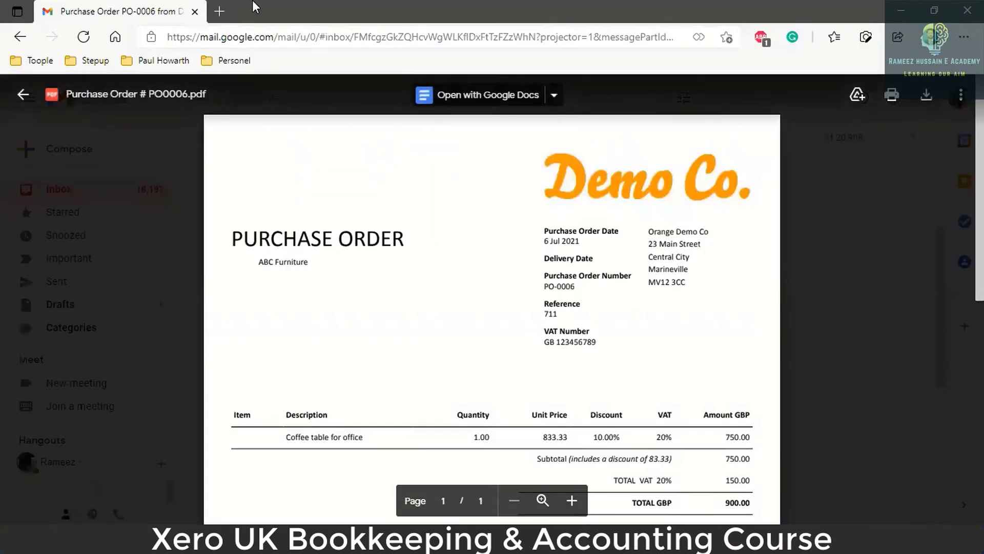
- Go back to the Gmail inbox and open the Demo Company payment email
{"action": "left_click", "coordinate": [19, 37]}
{"action": "left_click", "coordinate": [53, 194]}
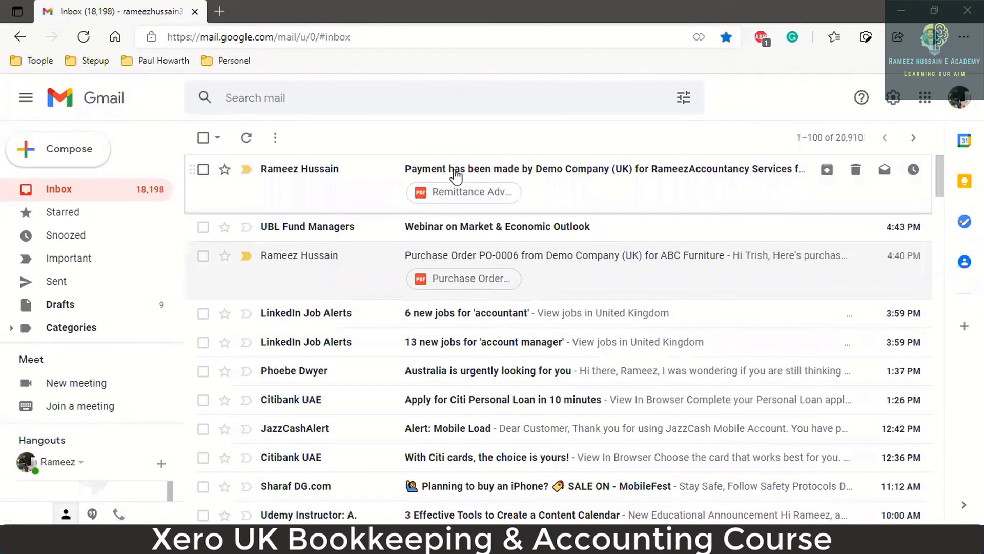
{"action": "left_click", "coordinate": [456, 176]}
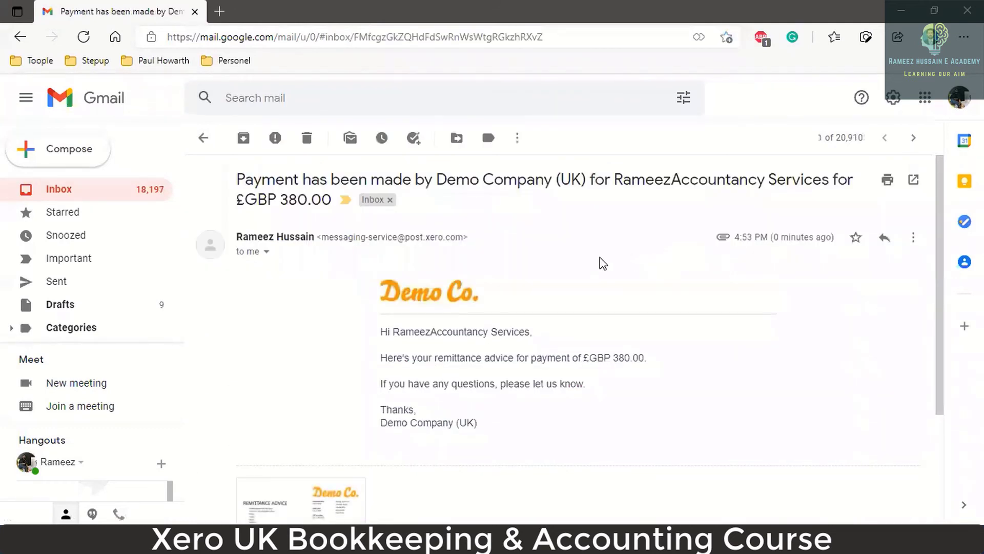
{"action": "scroll", "coordinate": [603, 263], "scroll_direction": "down", "scroll_amount": 1}
{"action": "scroll", "coordinate": [599, 259], "scroll_direction": "up", "scroll_amount": 1}
{"action": "scroll", "coordinate": [487, 202], "scroll_direction": "down", "scroll_amount": 3}
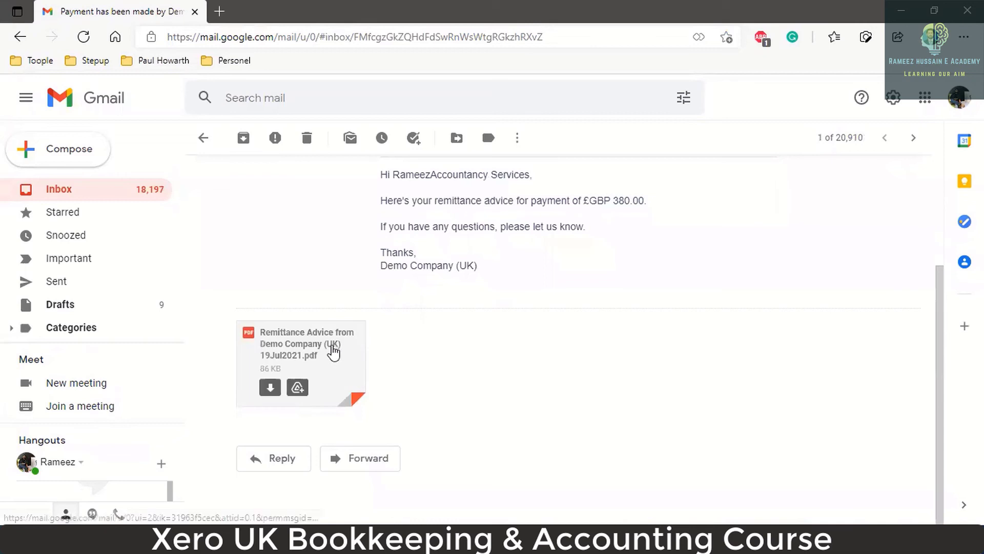
- Preview the Remittance Advice PDF showing 380.00 paid against R-228 and 0.00 owing
{"action": "left_click", "coordinate": [333, 347]}
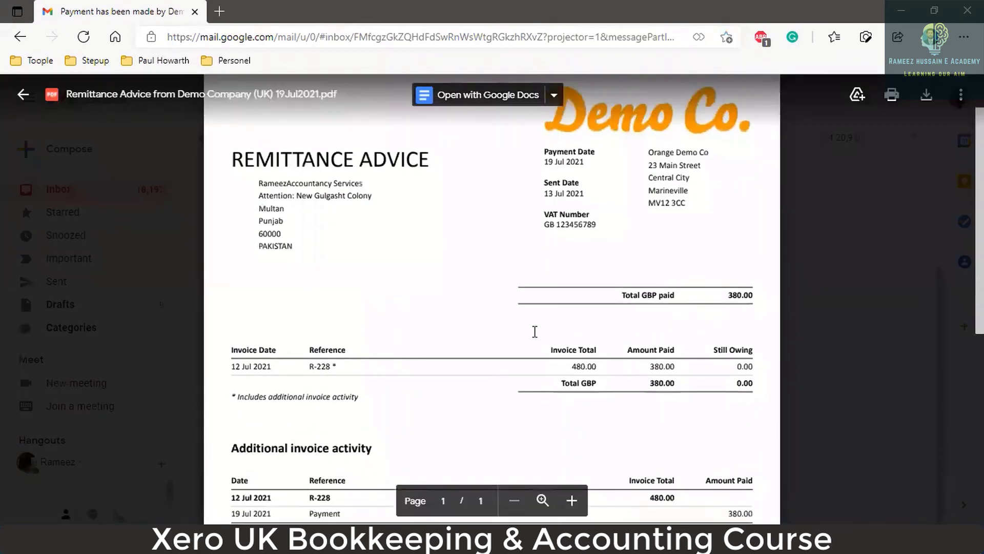
{"action": "scroll", "coordinate": [496, 331], "scroll_direction": "down", "scroll_amount": 2}
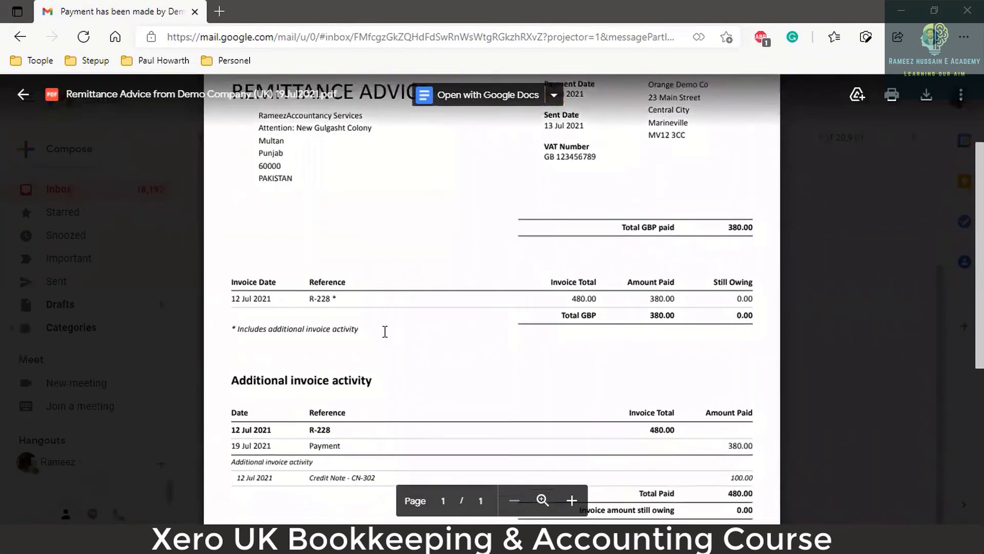
{"action": "scroll", "coordinate": [455, 320], "scroll_direction": "down", "scroll_amount": 2}
{"action": "scroll", "coordinate": [353, 314], "scroll_direction": "up", "scroll_amount": 2}
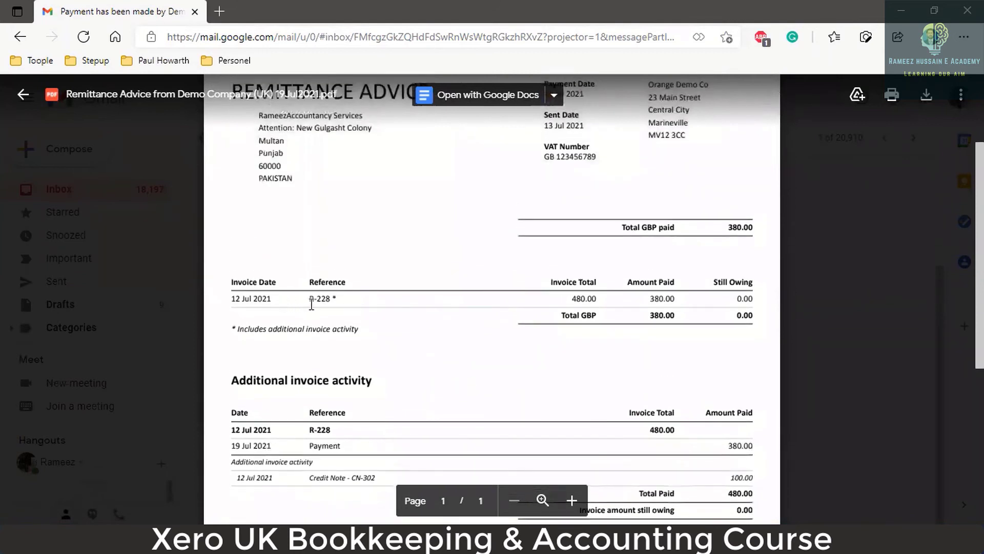
{"action": "scroll", "coordinate": [666, 322], "scroll_direction": "down", "scroll_amount": 4}
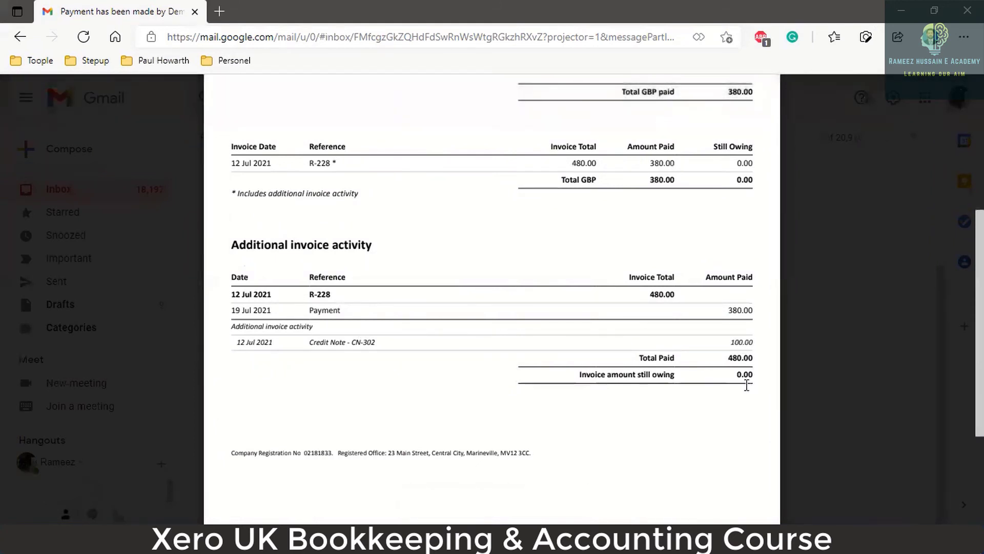
{"action": "scroll", "coordinate": [731, 373], "scroll_direction": "down", "scroll_amount": 1}
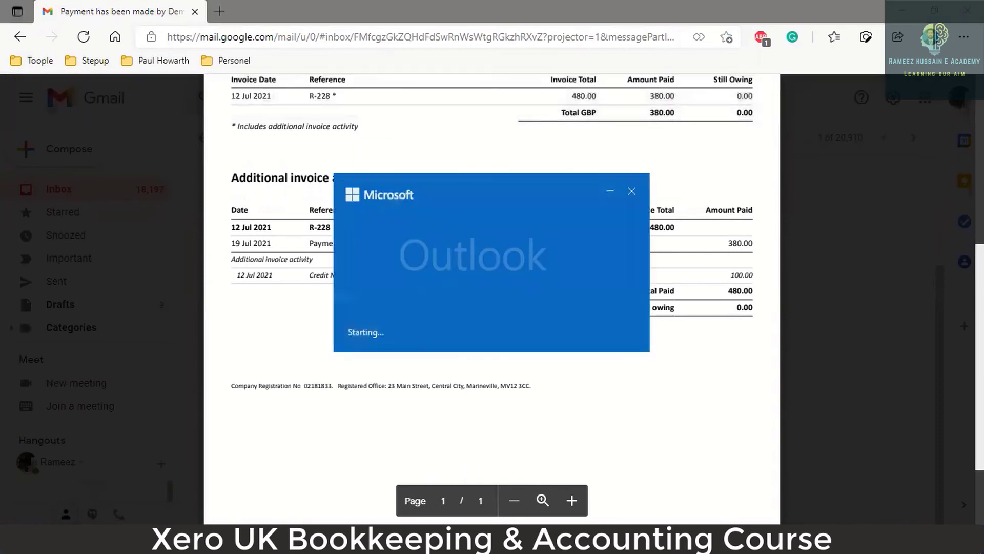
- Dismiss the Outlook startup window and highlight Batch Payments in yellow in Word
{"action": "left_click", "coordinate": [632, 192]}
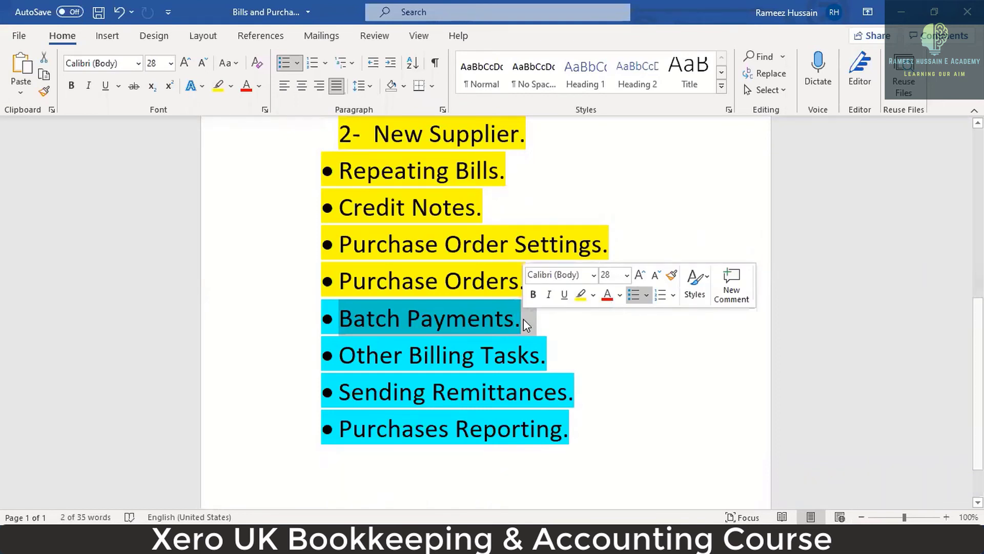
{"action": "left_click", "coordinate": [581, 294]}
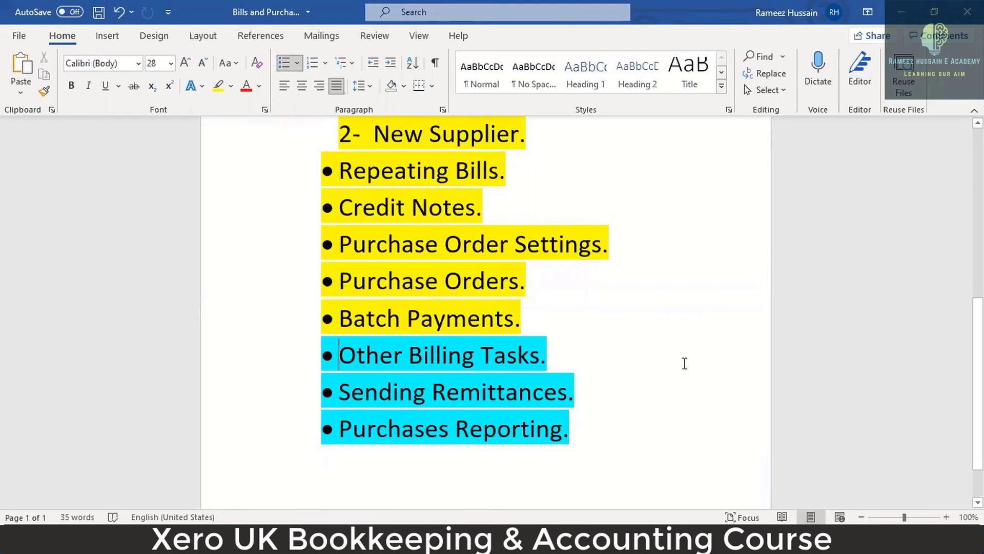
{"action": "key", "text": "alt+Tab"}
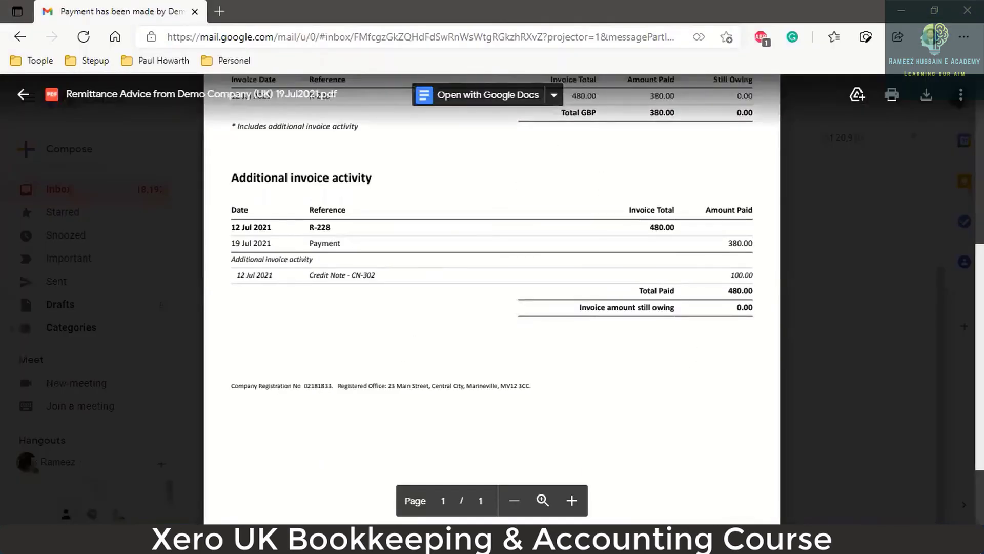
- Go to Business > Bills to pay and see GBW-Reg-5, R-228 and CS815 marked Paid
{"action": "key", "text": "alt+Tab"}
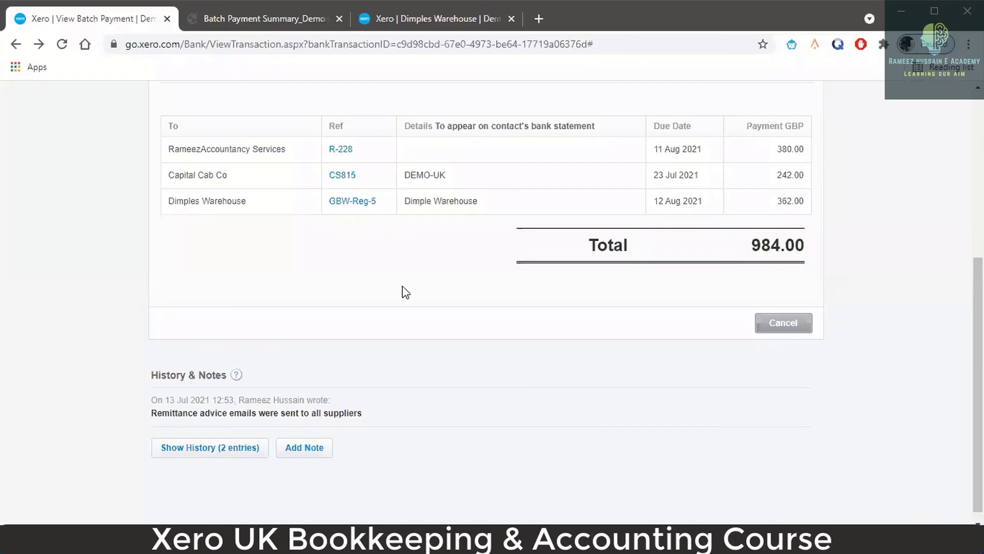
{"action": "scroll", "coordinate": [268, 154], "scroll_direction": "up", "scroll_amount": 6}
{"action": "left_click", "coordinate": [263, 139]}
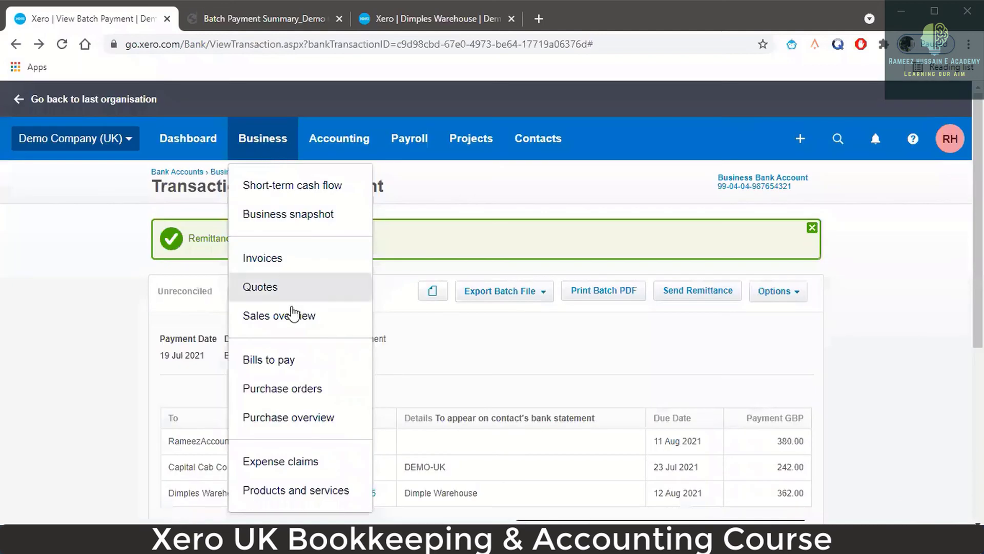
{"action": "left_click", "coordinate": [285, 357]}
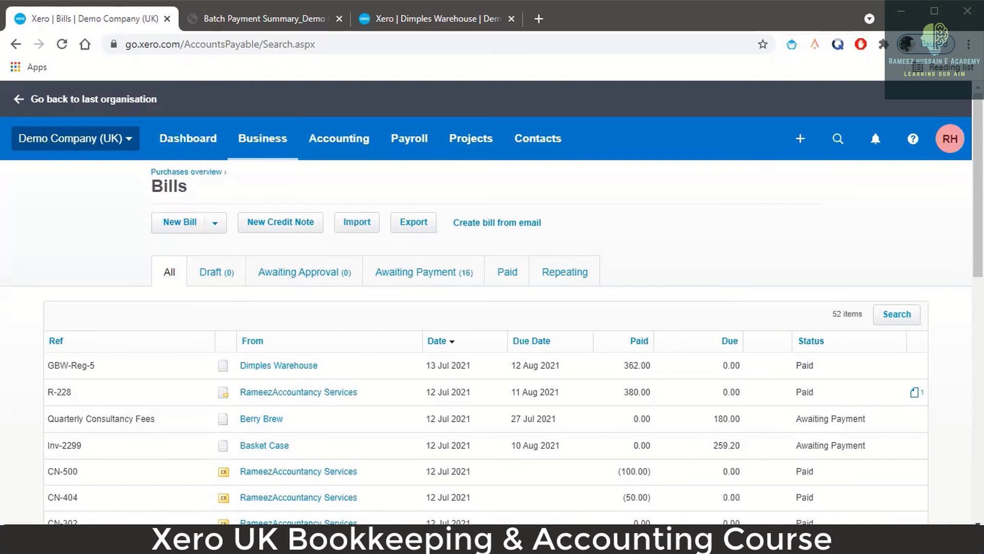
{"action": "scroll", "coordinate": [450, 378], "scroll_direction": "down", "scroll_amount": 2}
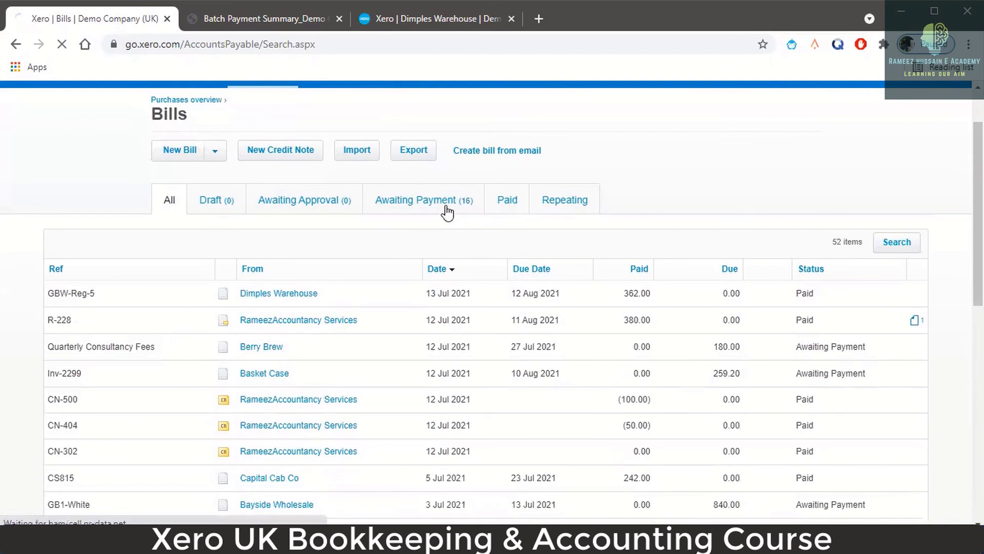
- Filter bills to Awaiting Payment and open Berry Brew's Quarterly Consultancy Fees bill
{"action": "left_click", "coordinate": [430, 211]}
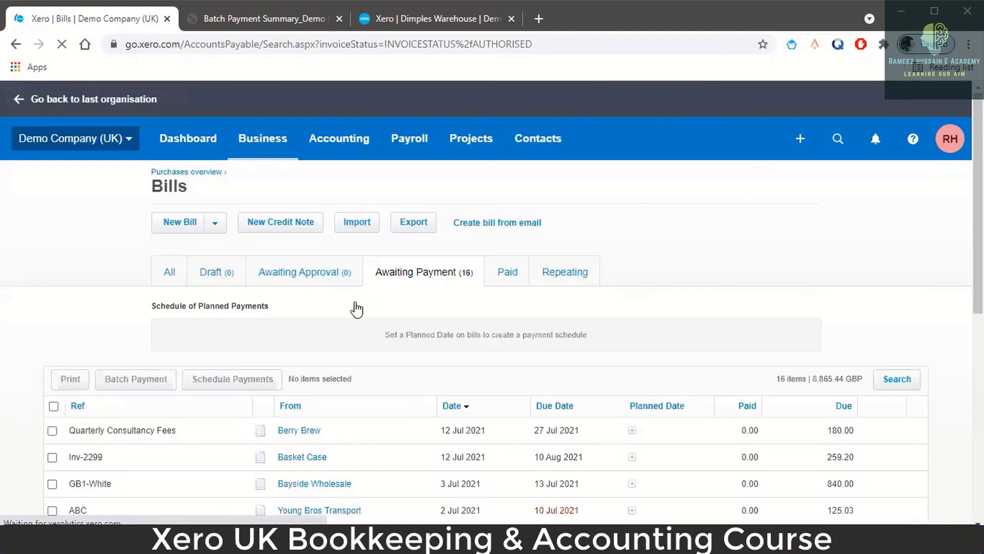
{"action": "scroll", "coordinate": [359, 328], "scroll_direction": "down", "scroll_amount": 3}
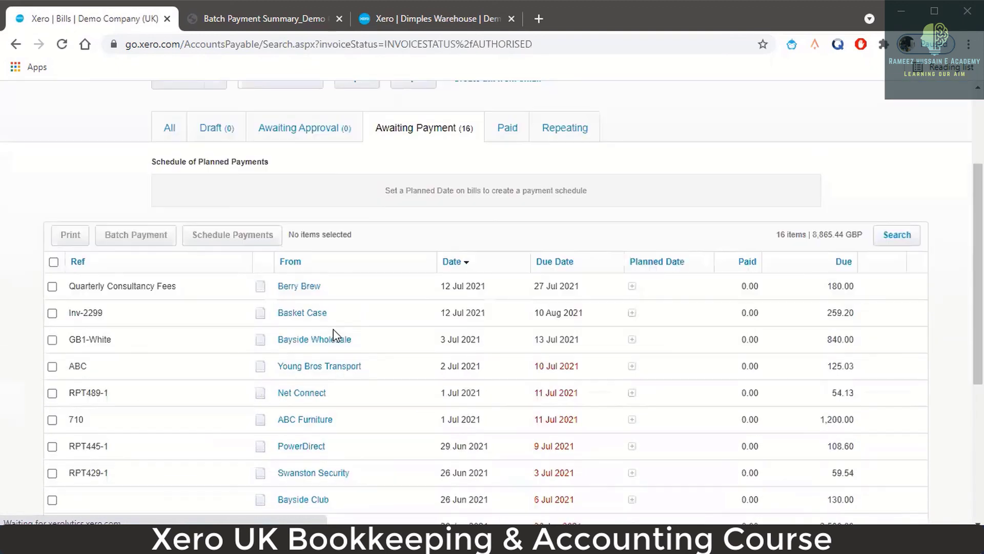
{"action": "left_click", "coordinate": [307, 288]}
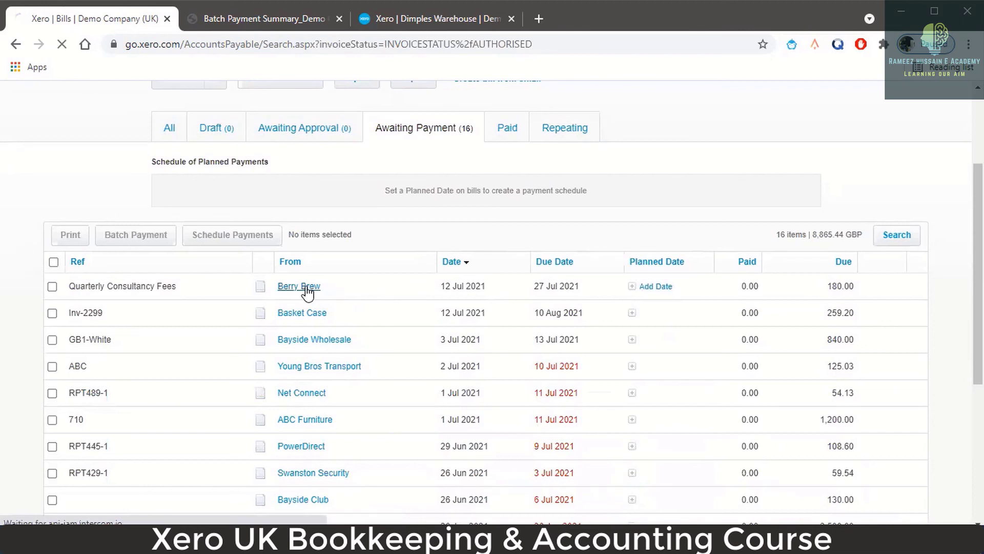
{"action": "scroll", "coordinate": [834, 296], "scroll_direction": "down", "scroll_amount": 5}
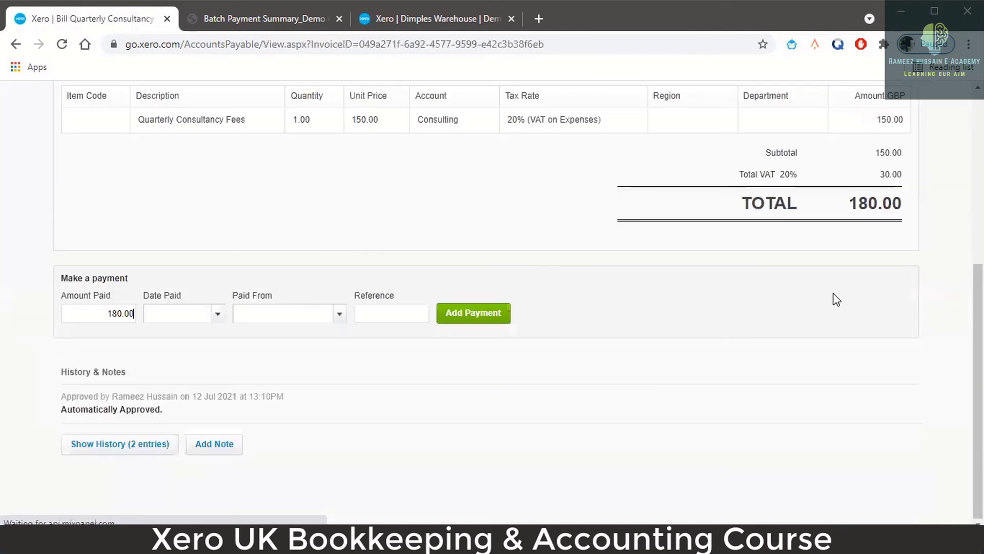
{"action": "scroll", "coordinate": [743, 307], "scroll_direction": "up", "scroll_amount": 5}
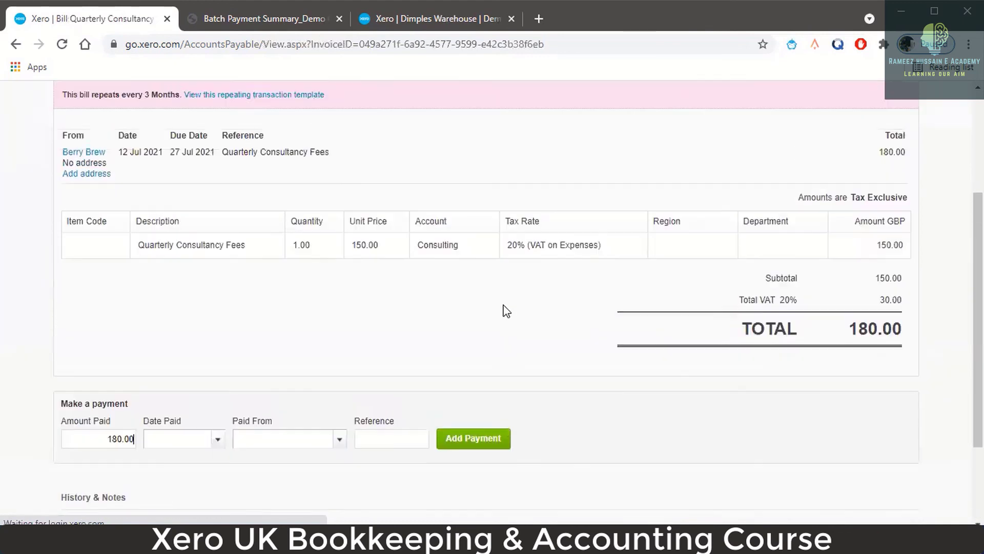
{"action": "scroll", "coordinate": [506, 312], "scroll_direction": "up", "scroll_amount": 1}
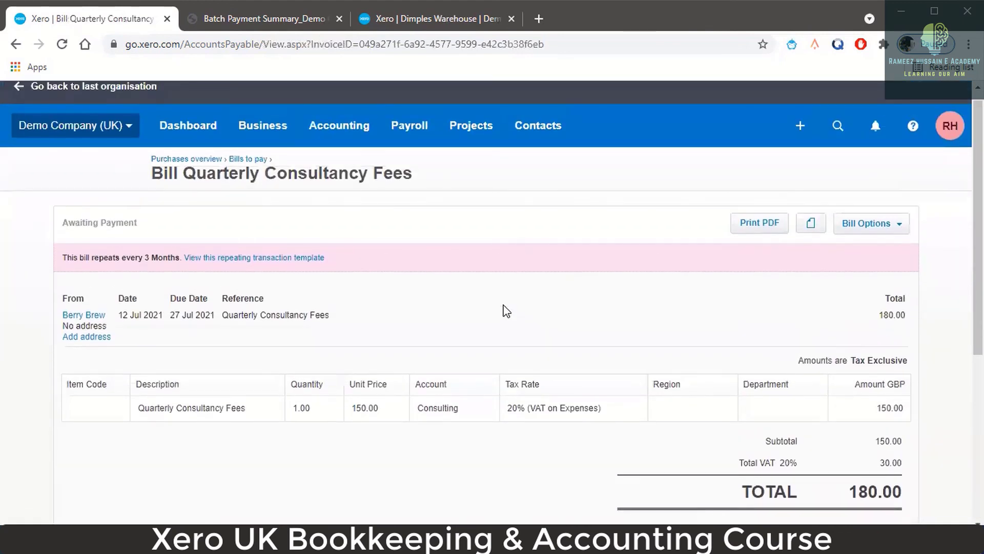
{"action": "left_click", "coordinate": [901, 236]}
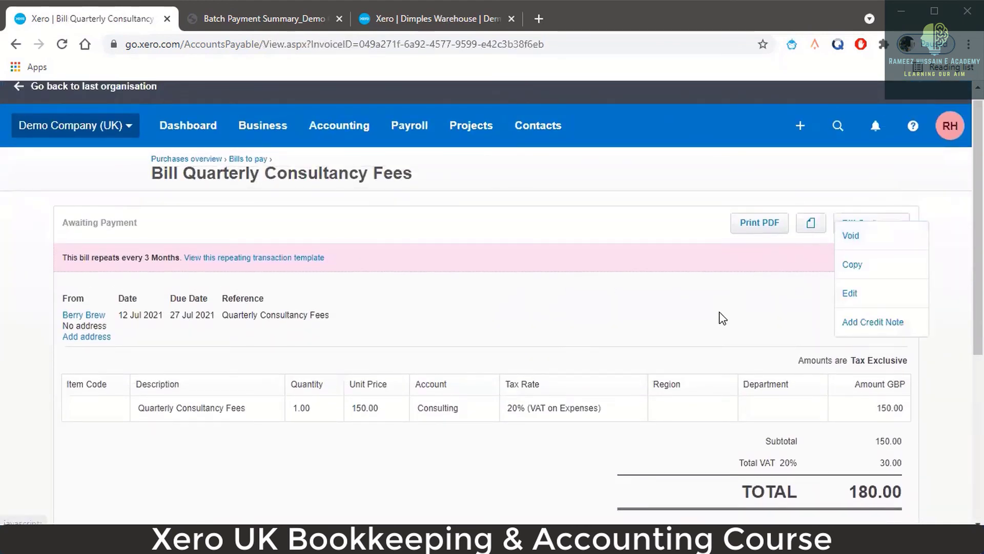
{"action": "scroll", "coordinate": [730, 321], "scroll_direction": "down", "scroll_amount": 1}
{"action": "scroll", "coordinate": [730, 321], "scroll_direction": "down", "scroll_amount": 5}
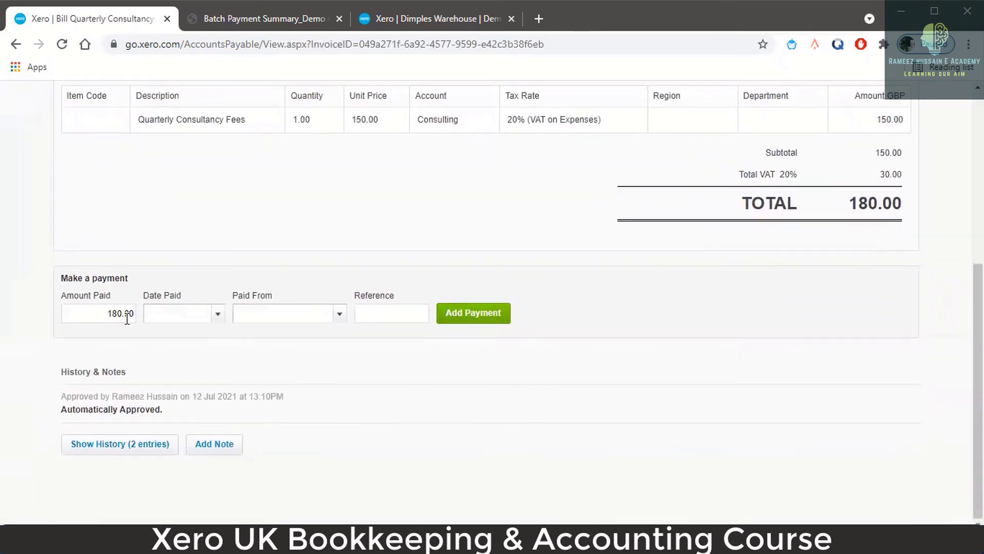
- Enter a payment dated 13 Jul 2021 from 090 Business Bank Account, reference 'Quarterly Consultancy Fees'
{"action": "left_click", "coordinate": [218, 319]}
{"action": "left_click", "coordinate": [229, 409]}
{"action": "left_click", "coordinate": [338, 314]}
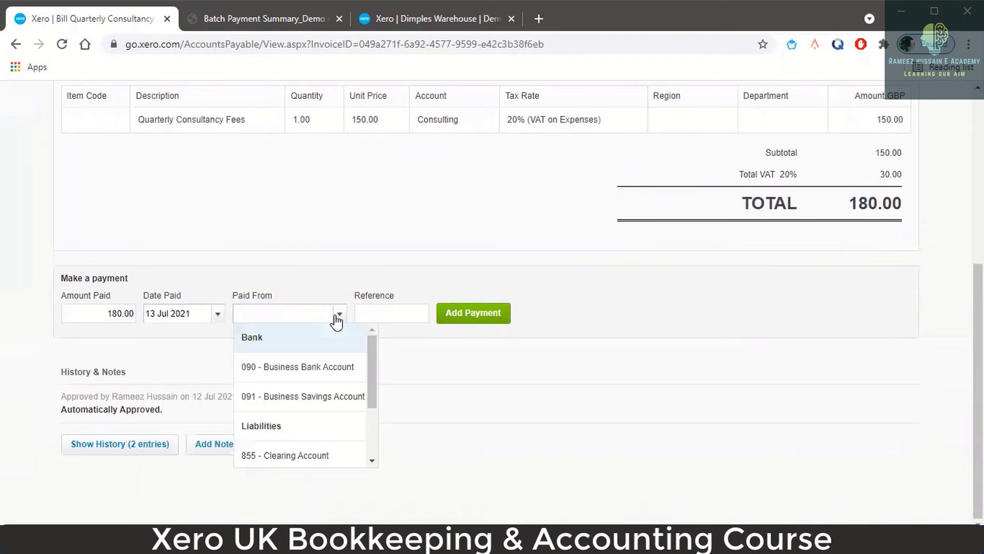
{"action": "left_click", "coordinate": [327, 368]}
{"action": "left_click", "coordinate": [372, 318]}
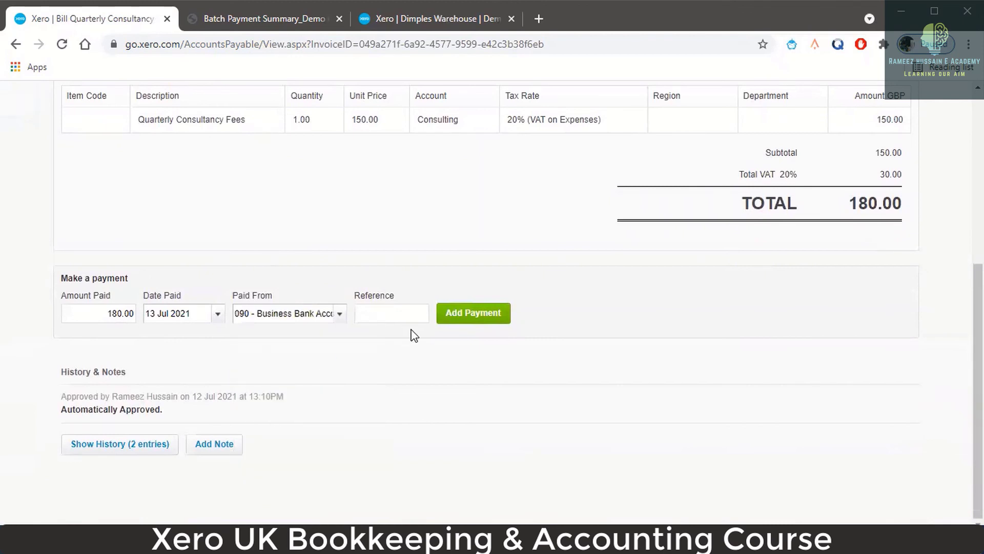
{"action": "scroll", "coordinate": [444, 329], "scroll_direction": "up", "scroll_amount": 6}
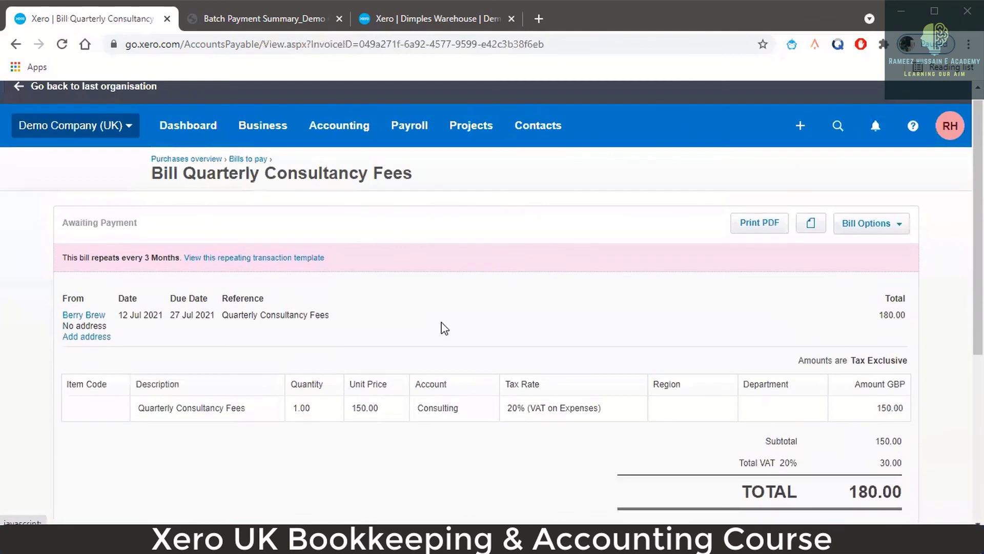
{"action": "scroll", "coordinate": [330, 274], "scroll_direction": "down", "scroll_amount": 1}
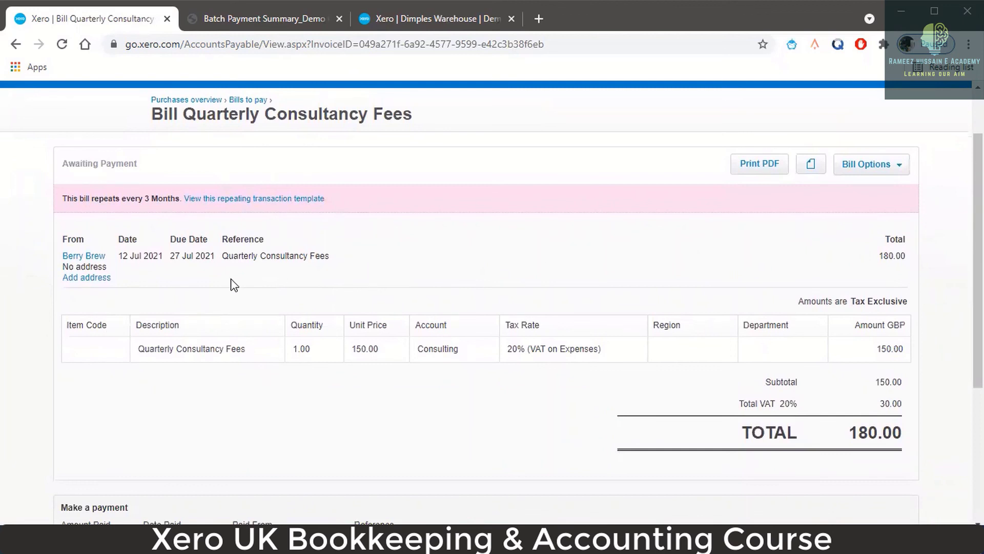
{"action": "scroll", "coordinate": [361, 288], "scroll_direction": "down", "scroll_amount": 5}
{"action": "type", "text": "Quarte"}
{"action": "type", "text": "rly Co"}
{"action": "type", "text": "nsultanc"}
{"action": "type", "text": "y Fees"}
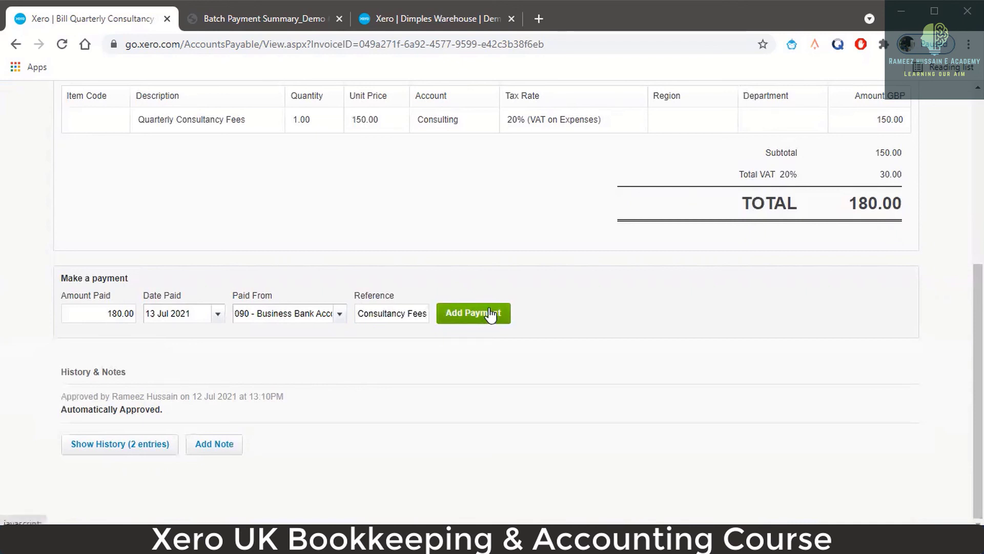
- Add the 180.00 Berry Brew payment and open its remittance advice email form
{"action": "left_click", "coordinate": [491, 314]}
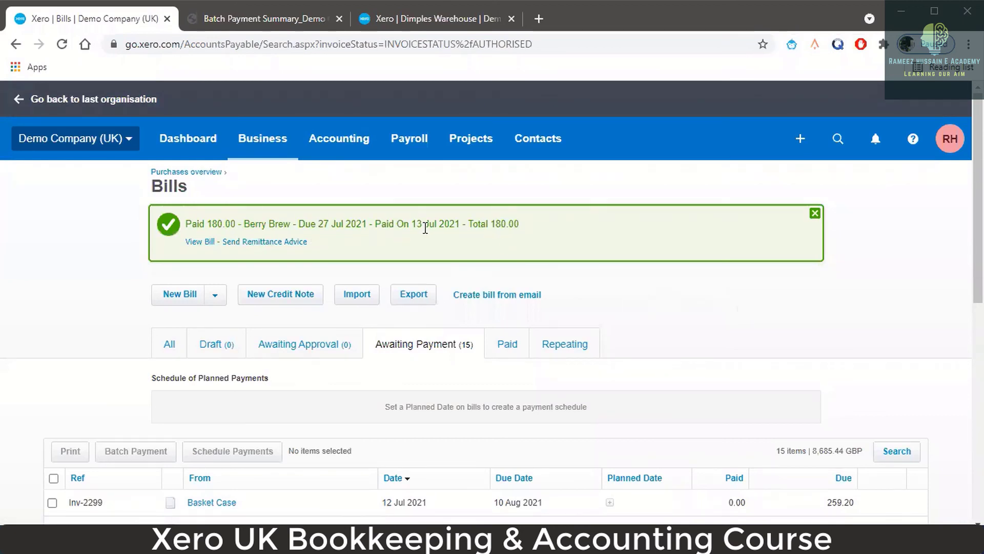
{"action": "left_click", "coordinate": [285, 242]}
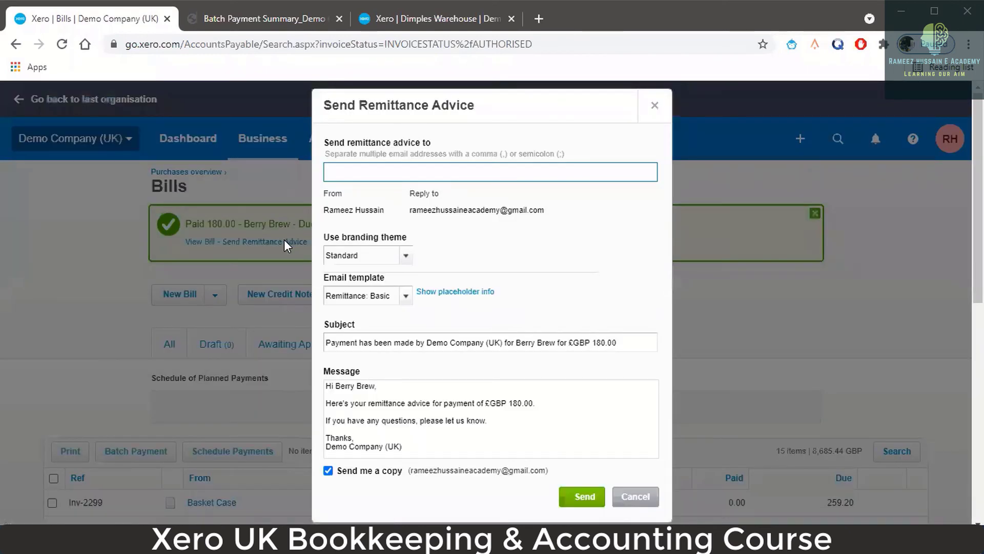